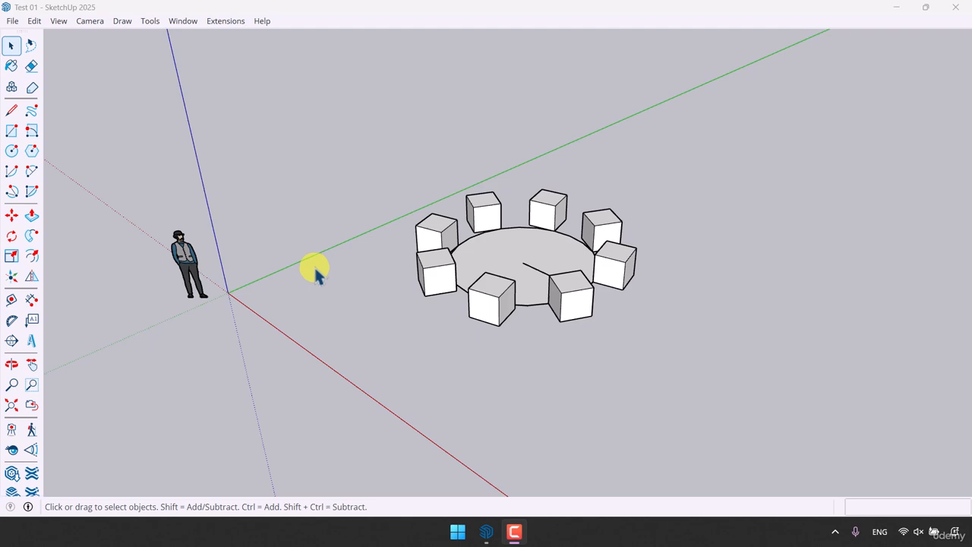
scroll(527, 265, "up", 5)
middle_click_drag(528, 265, 474, 283)
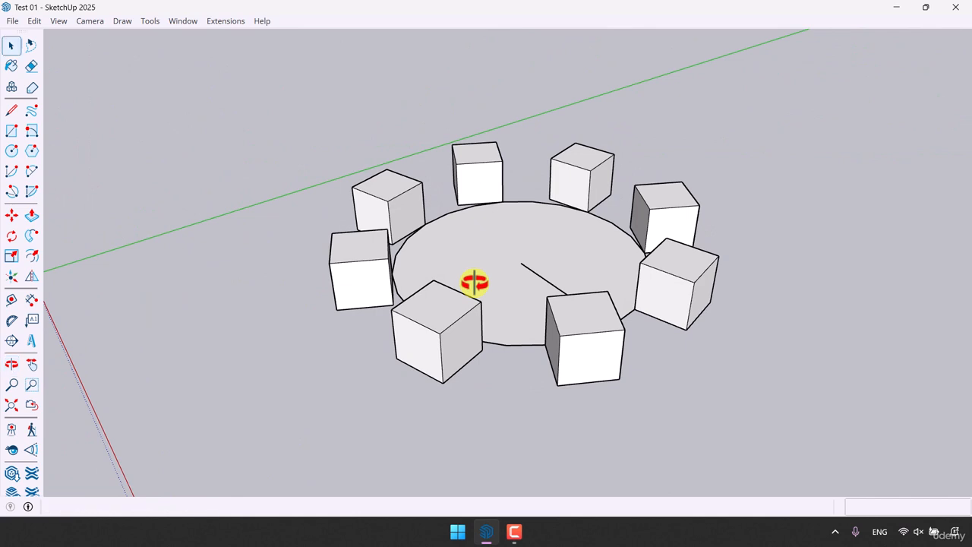
scroll(598, 318, "down", 2)
scroll(638, 281, "down", 2)
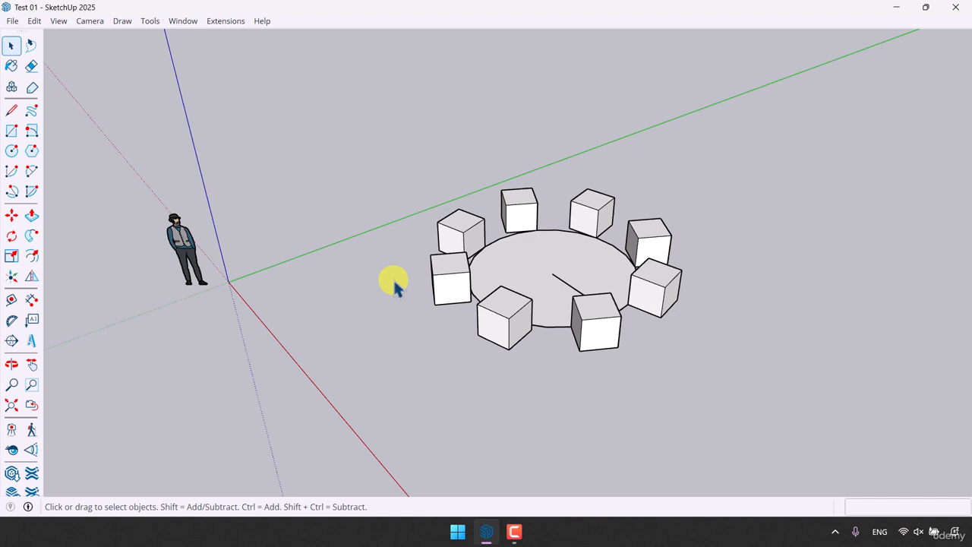
- Draw a 0.4 by 1 m rectangle on the ground between the standing figure and the round table
scroll(232, 265, "up", 2)
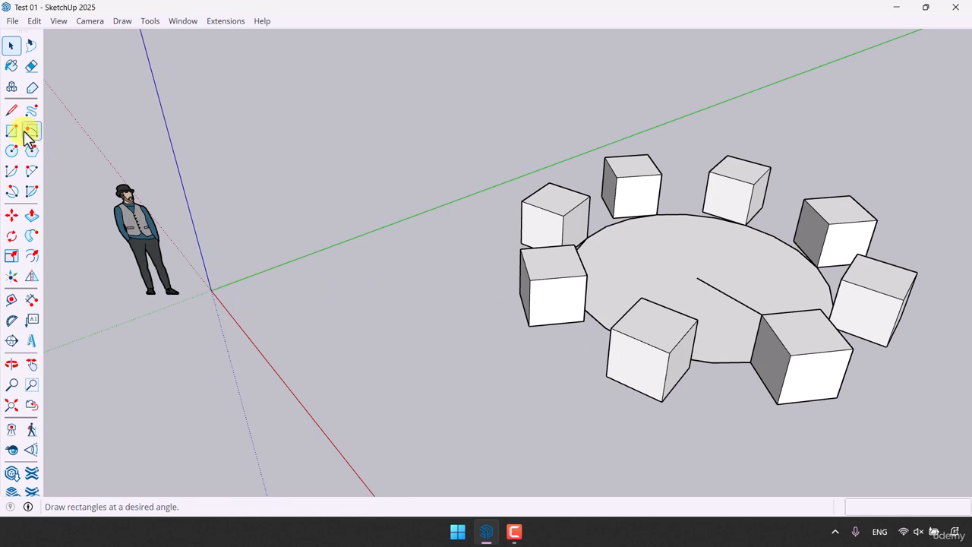
left_click(31, 151)
key("r")
scroll(314, 291, "up", 3)
left_click(302, 294)
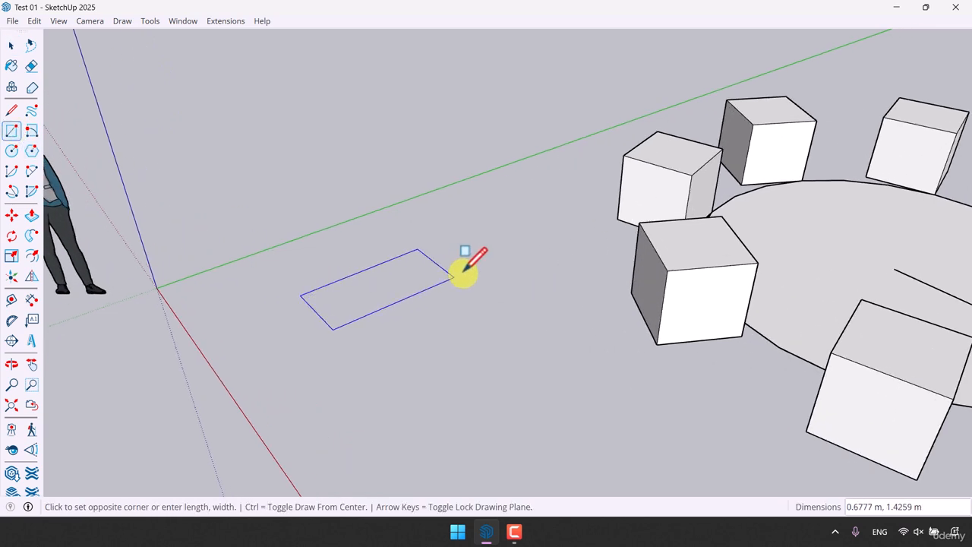
left_click(530, 228)
key("space")
- Extrude the new rectangle upward with Push/Pull into an upright block
scroll(61, 278, "up", 3)
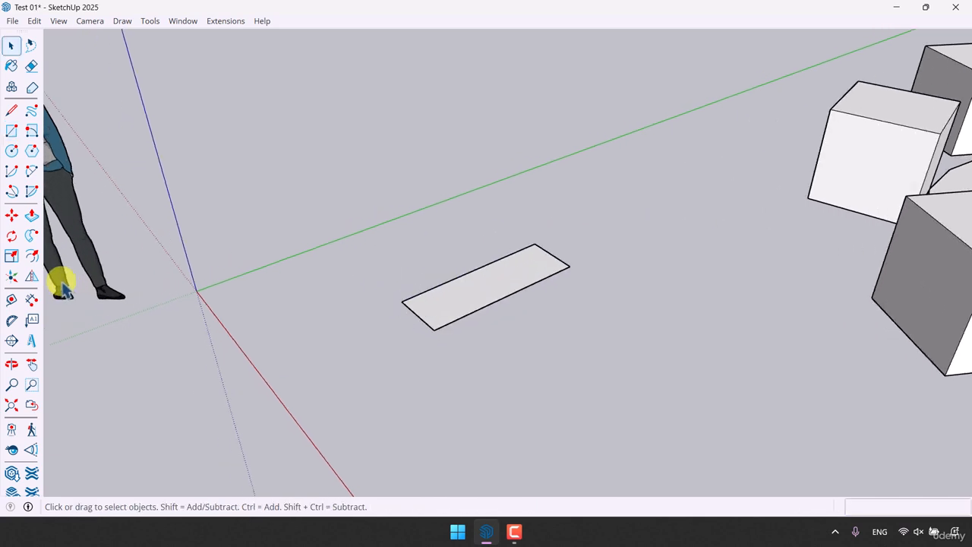
left_click(31, 216)
left_click(478, 319)
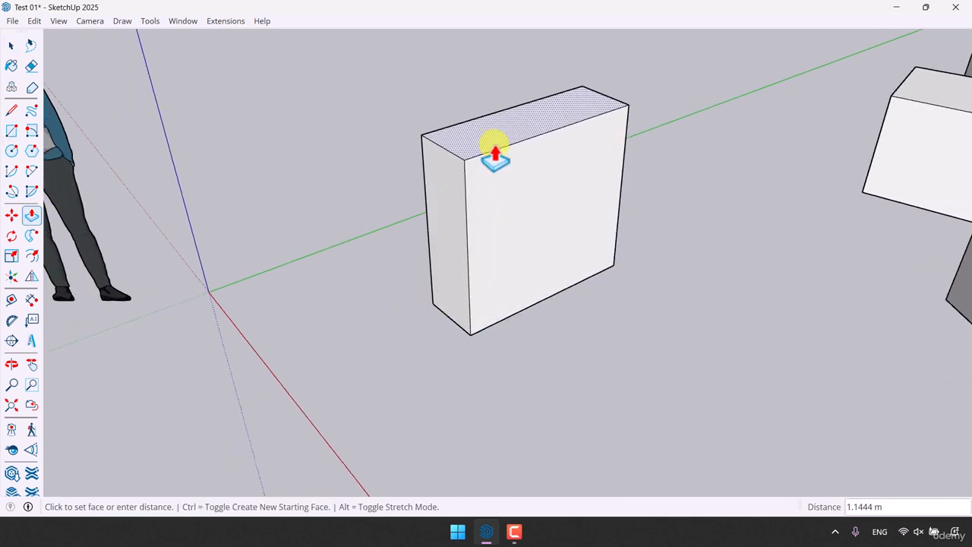
left_click(494, 156)
key("space")
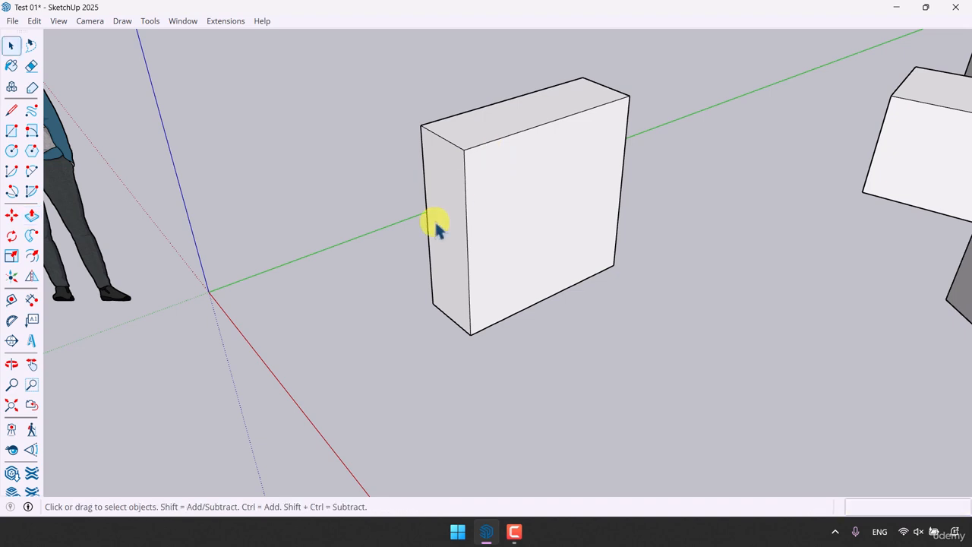
- Select all connected faces and edges of the upright block and make them a group
scroll(434, 228, "down", 3)
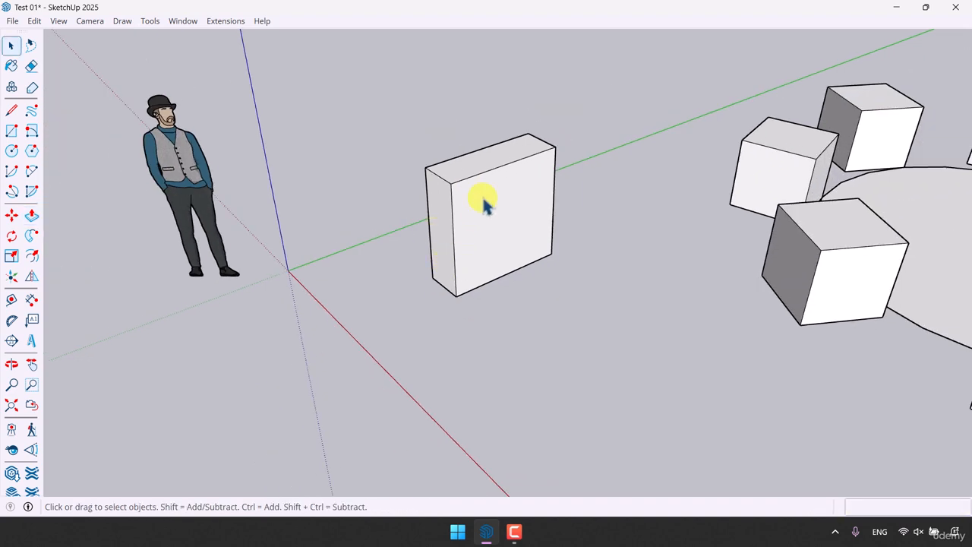
triple_click(486, 205)
right_click(486, 207)
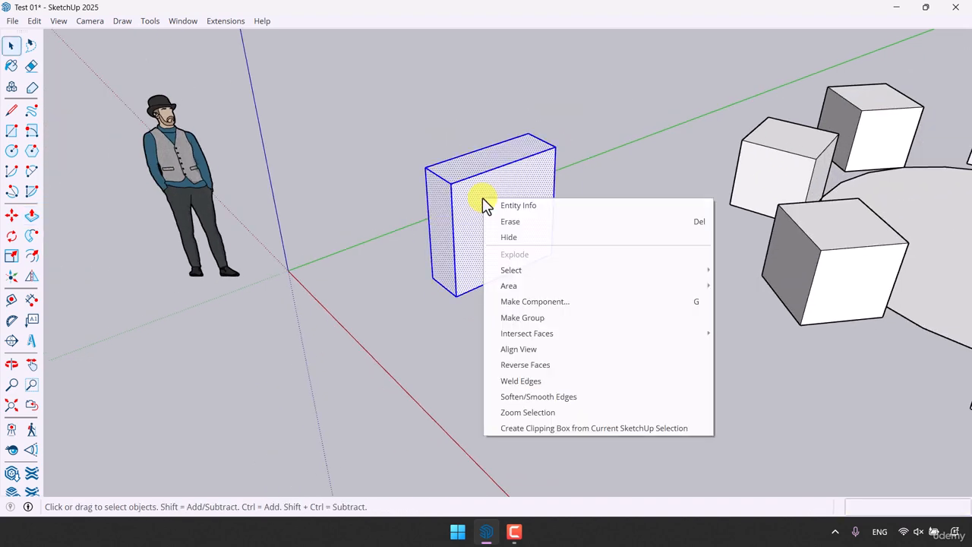
left_click(550, 320)
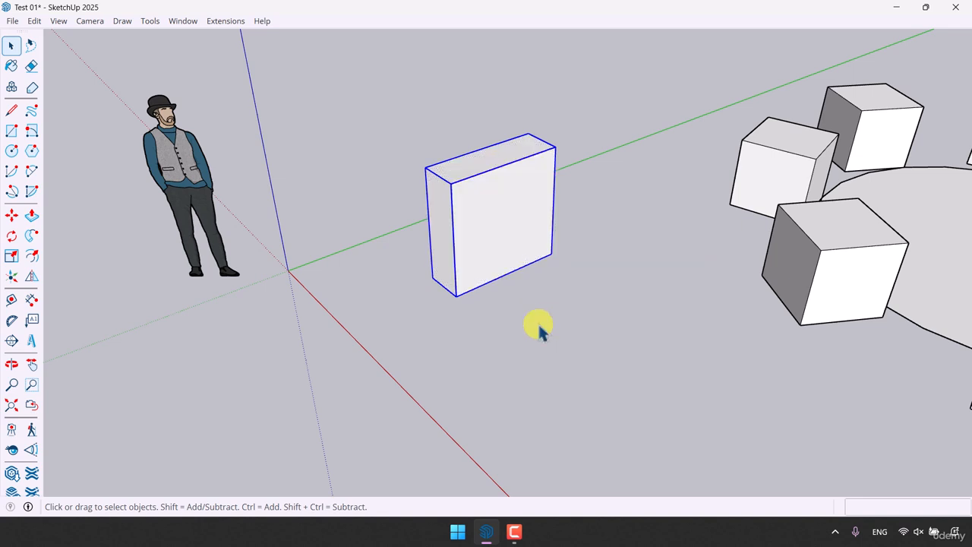
- Rotate the grouped block 45 degrees about the green axis, pivoting on its lower front corner
left_click(13, 238)
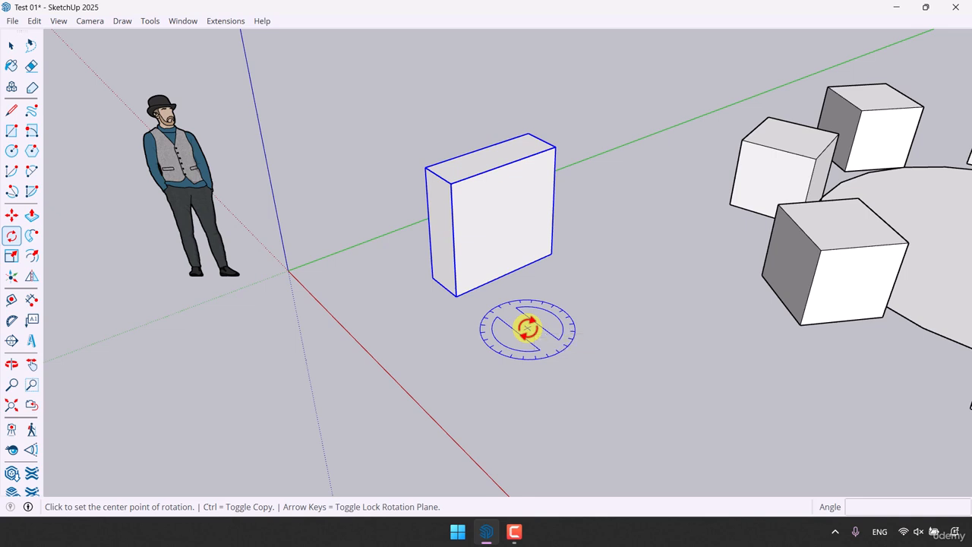
scroll(526, 326, "up", 2)
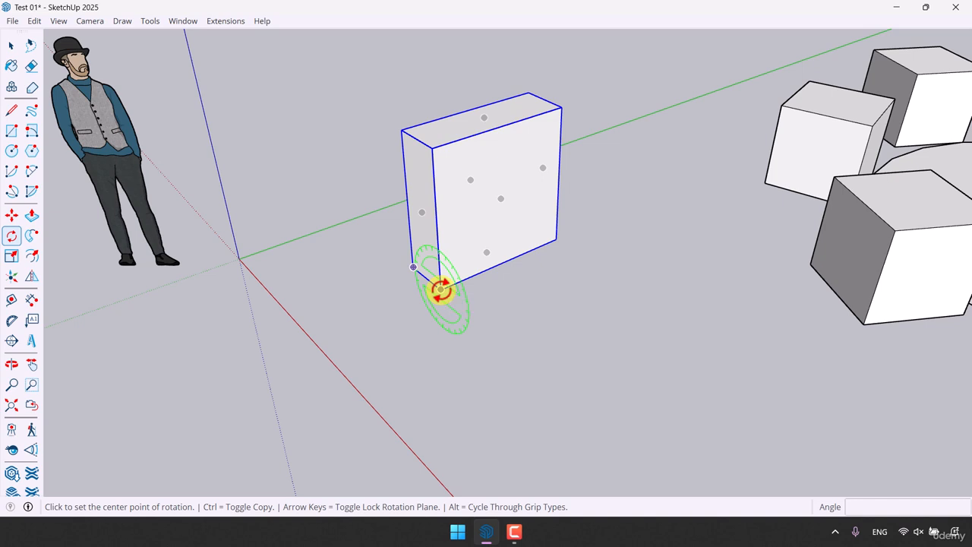
left_click(440, 290)
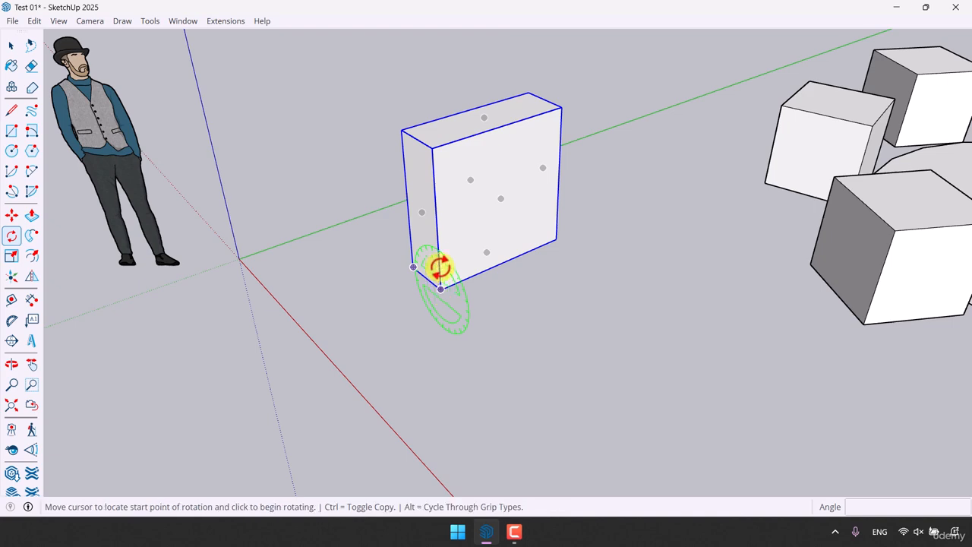
left_click(437, 221)
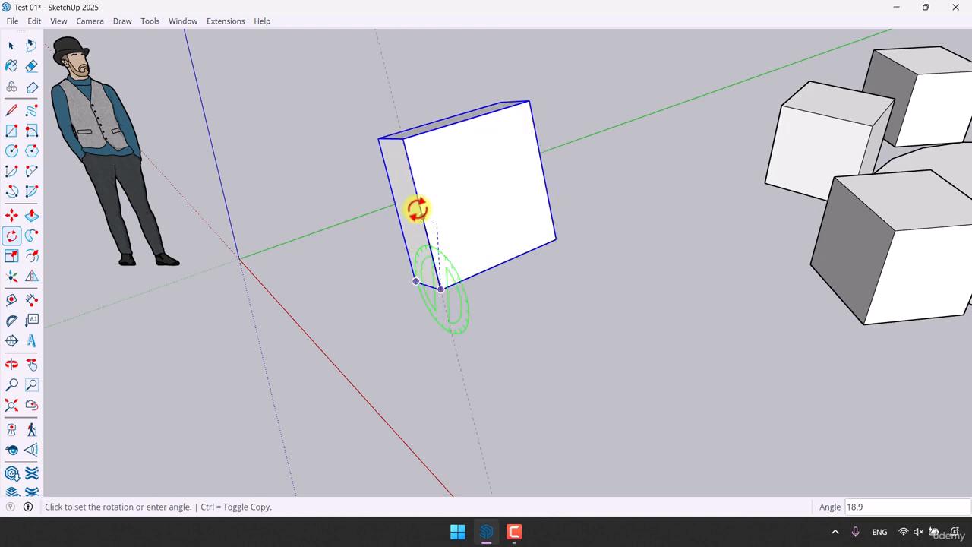
middle_click_drag(412, 206, 494, 193)
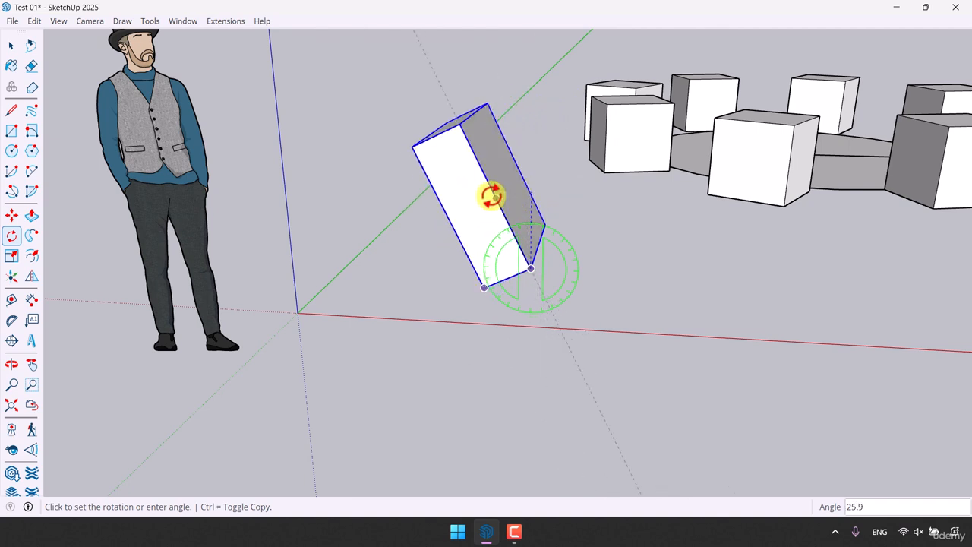
type("45")
key("Return")
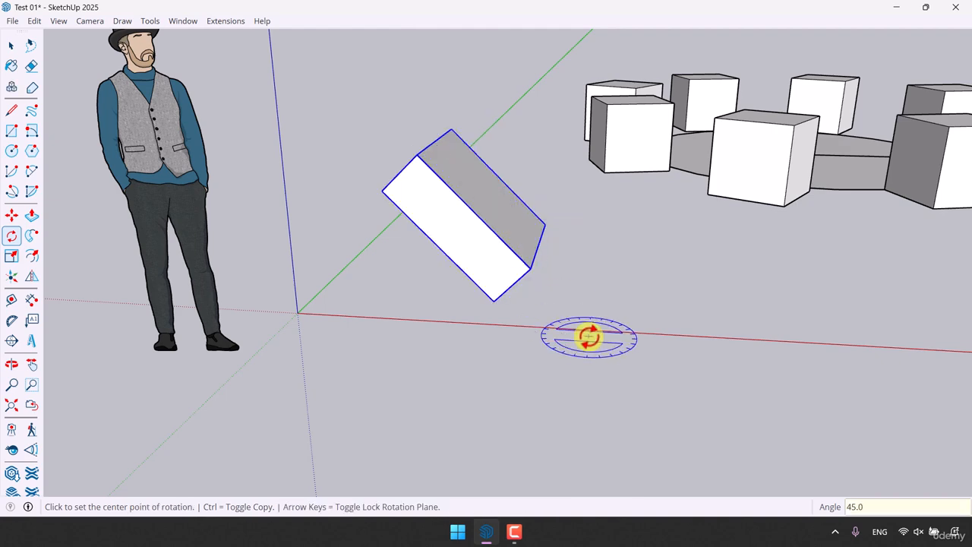
- Rotate the tilted block 60 degrees about the red axis, pivoting on its bottom corner endpoint
middle_click_drag(589, 336, 488, 363)
scroll(435, 337, "up", 3)
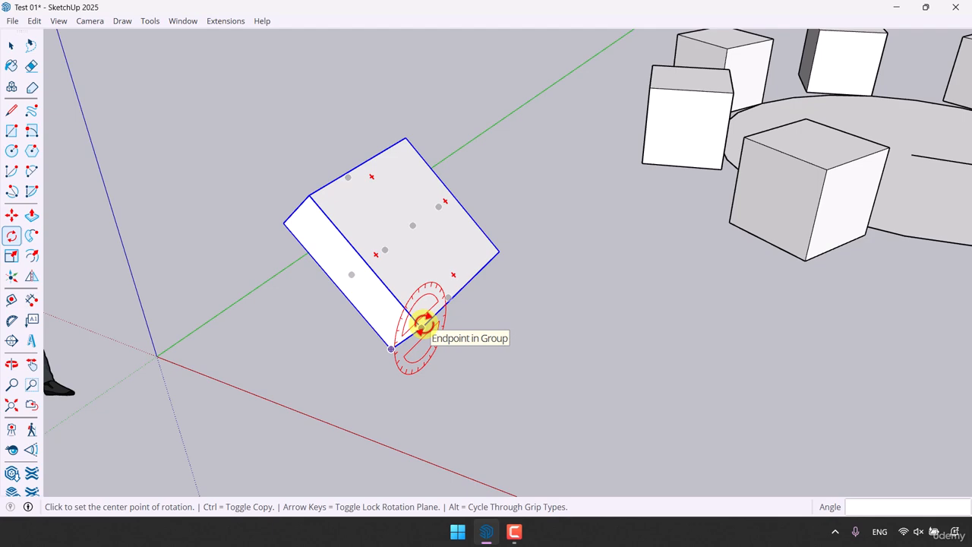
left_click(423, 326)
left_click(460, 276)
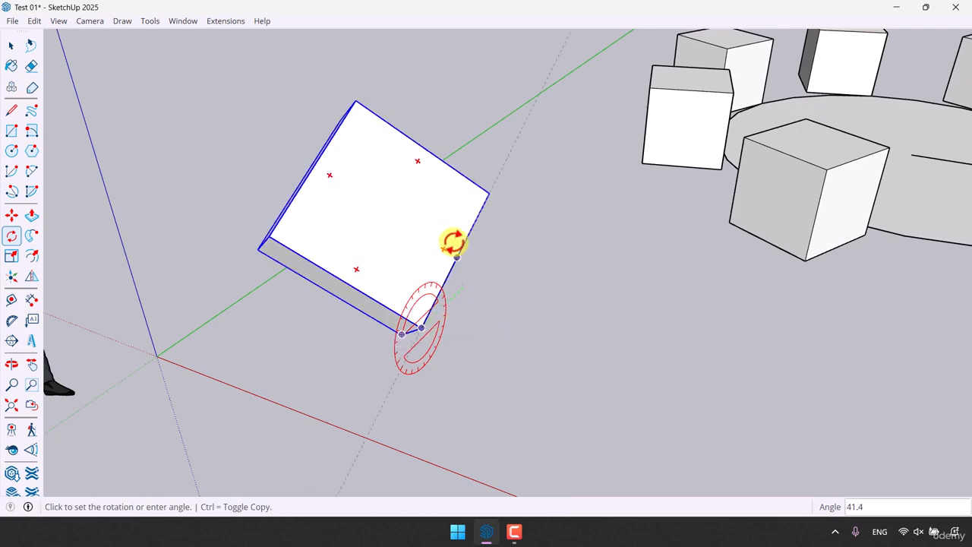
middle_click_drag(453, 242, 338, 285)
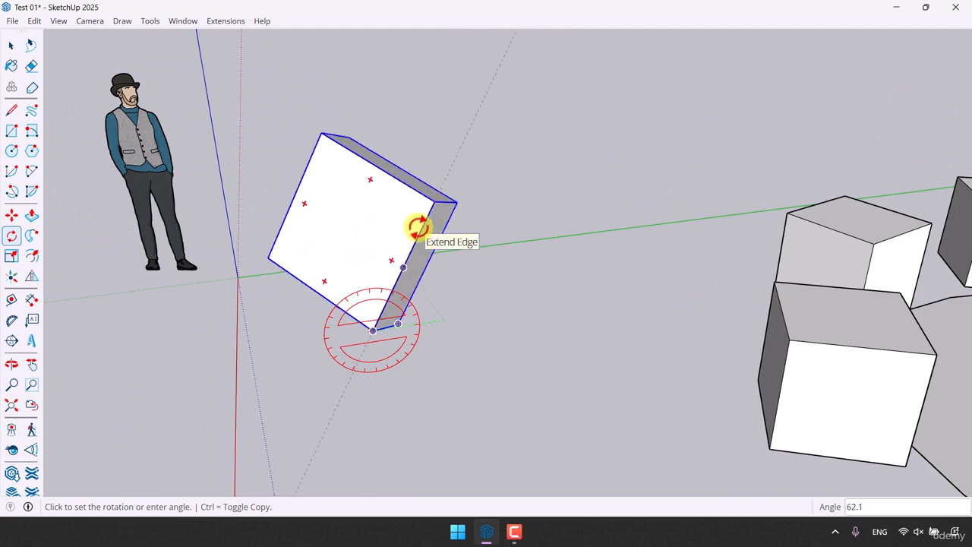
left_click(417, 226)
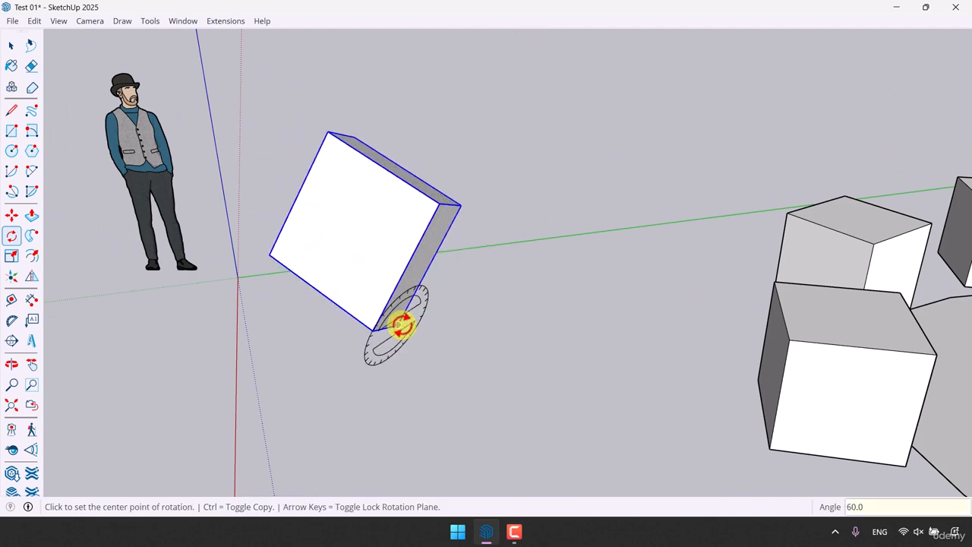
- Undo both rotations of the block
middle_click_drag(401, 325, 662, 341)
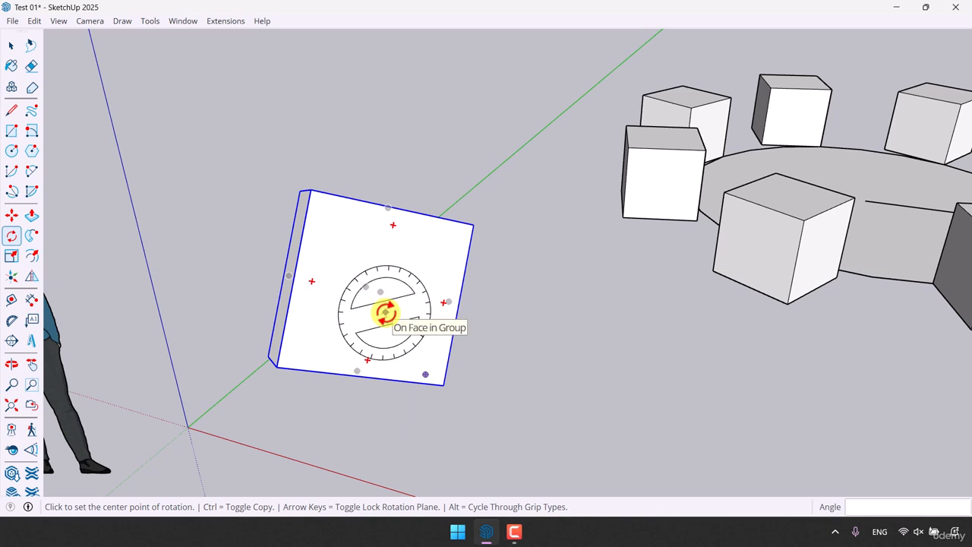
key("space")
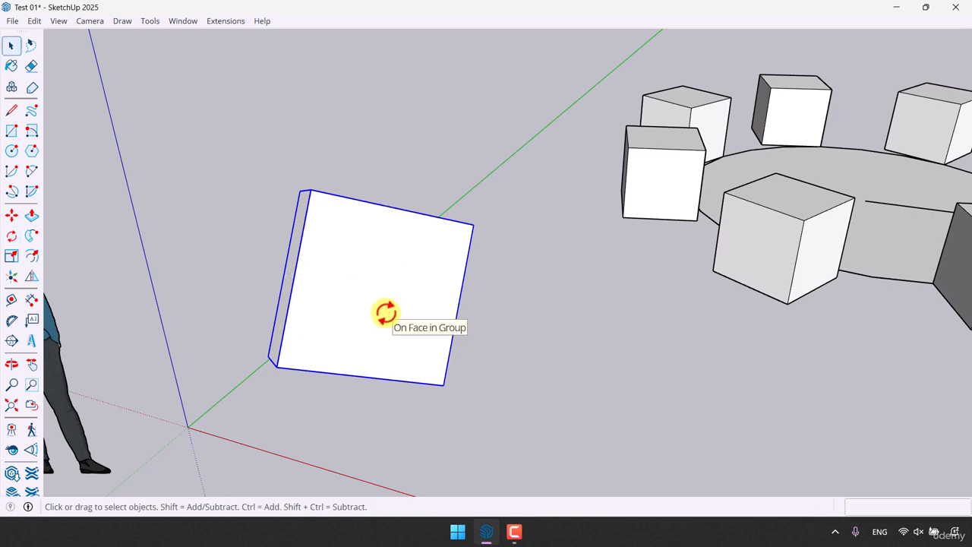
key("ctrl+z")
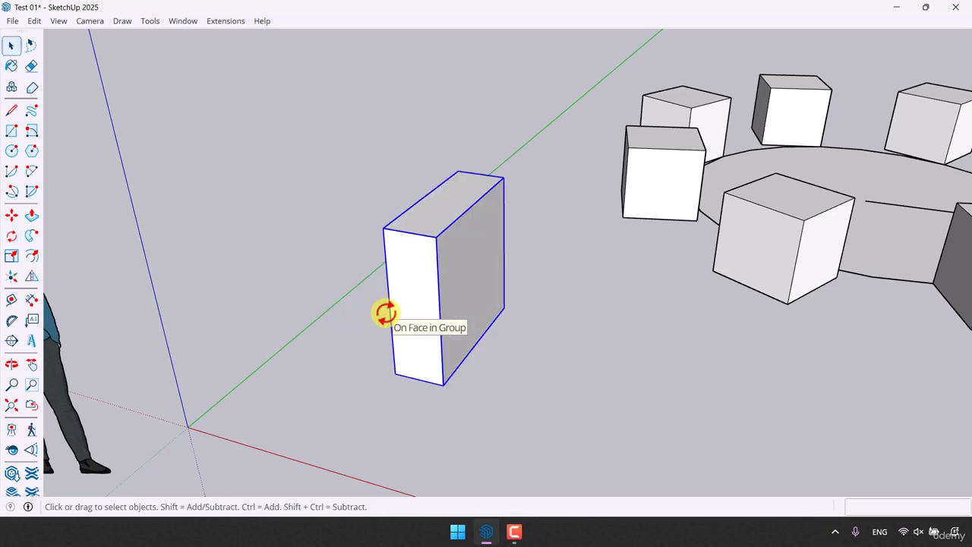
- Rotate the block 90 degrees about the red axis, pivoting on the midpoint of its front vertical edge
left_click(11, 237)
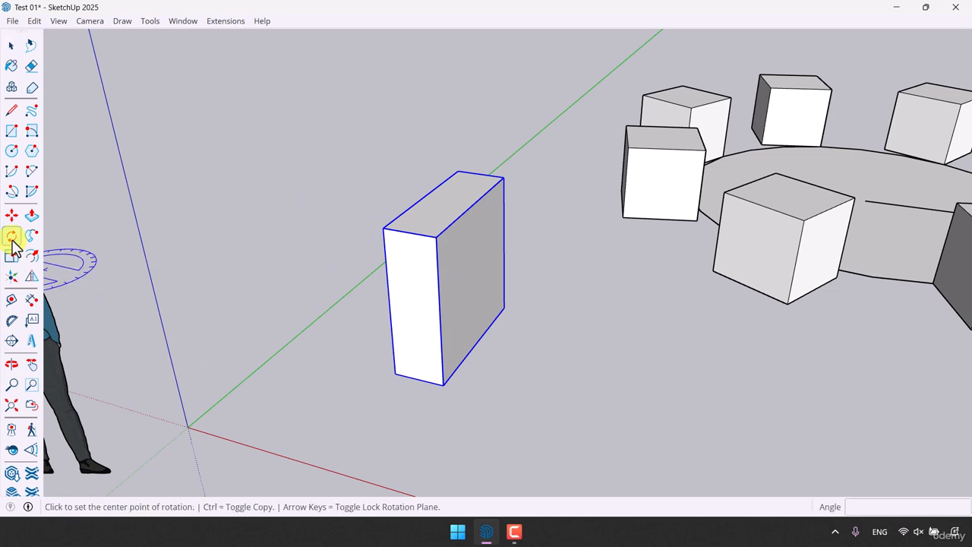
middle_click_drag(535, 355, 360, 366)
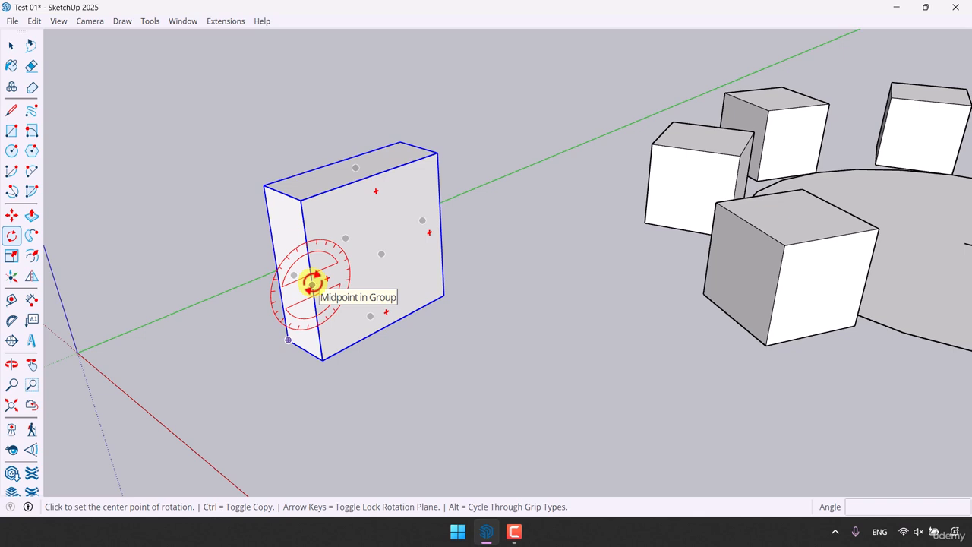
left_click(312, 283)
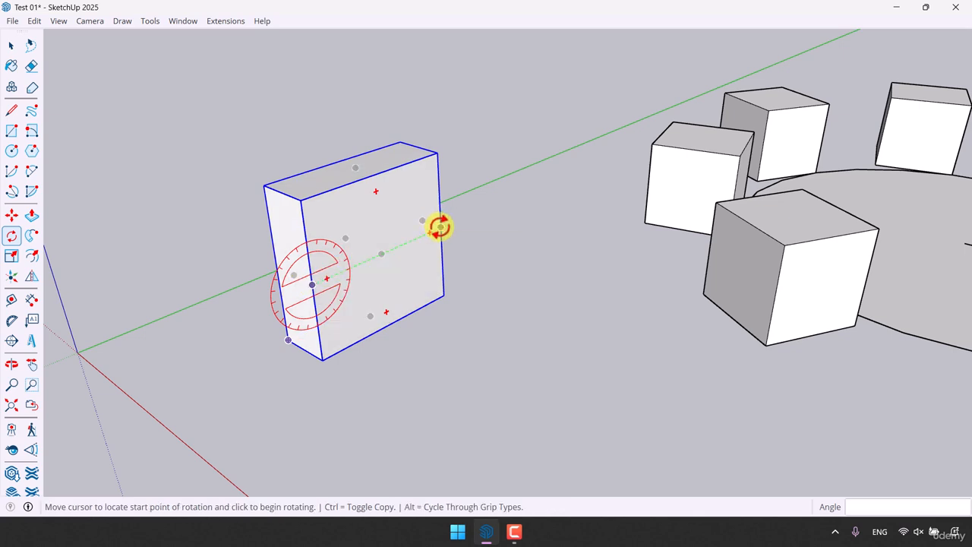
left_click(440, 226)
type("9")
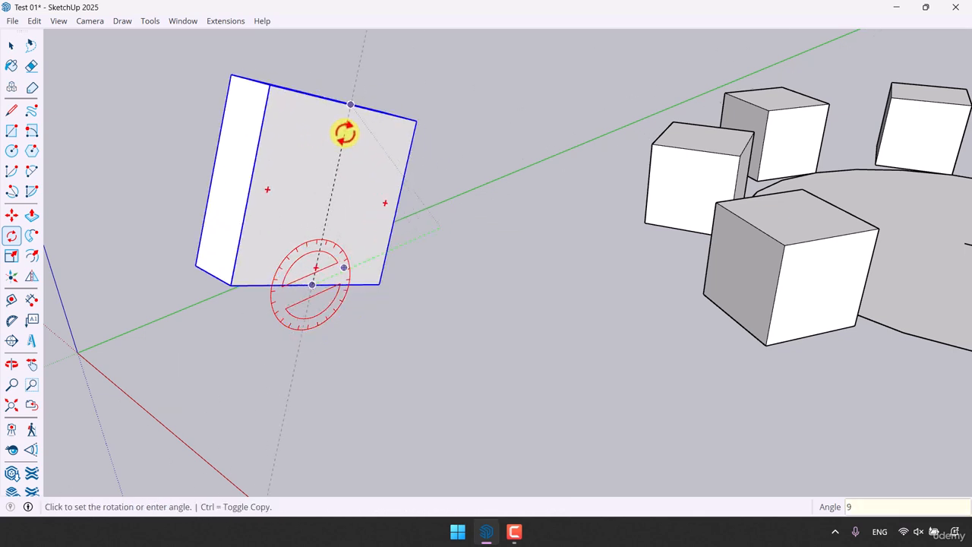
type("0")
key("Return")
key("space")
- Undo the block's 90-degree rotation and clear the selection
scroll(487, 328, "down", 4)
middle_click_drag(486, 328, 441, 288)
scroll(326, 261, "up", 5)
middle_click_drag(326, 261, 385, 313)
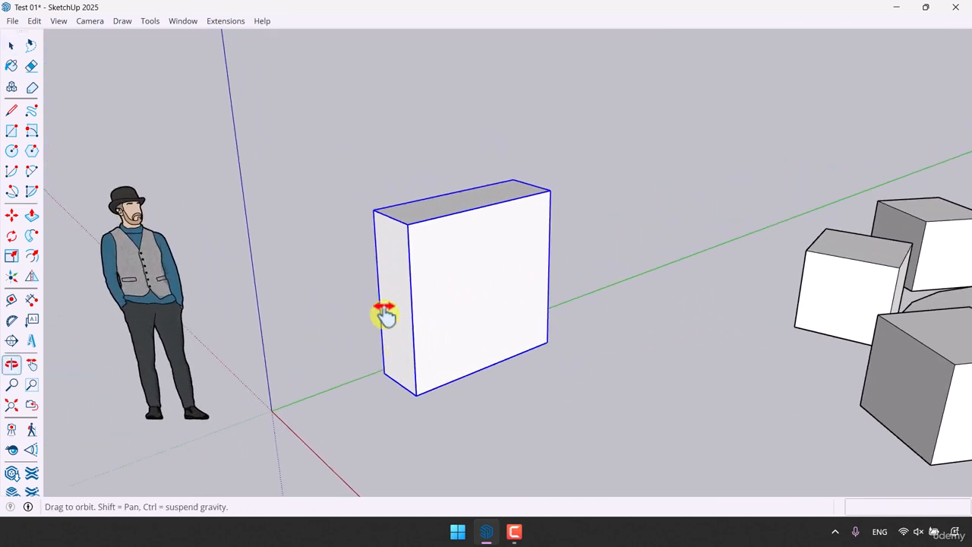
key("space")
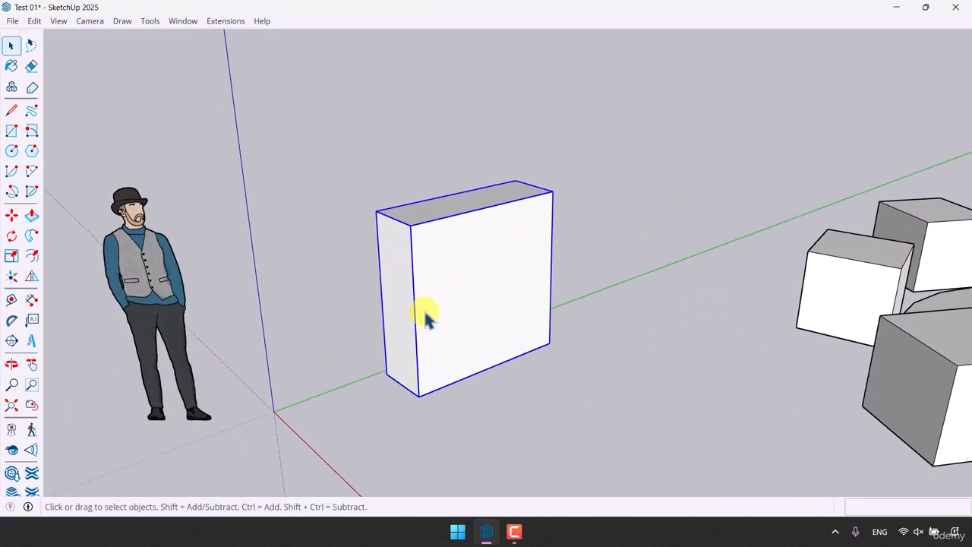
key("ctrl+z")
scroll(414, 309, "down", 4)
left_click(504, 386)
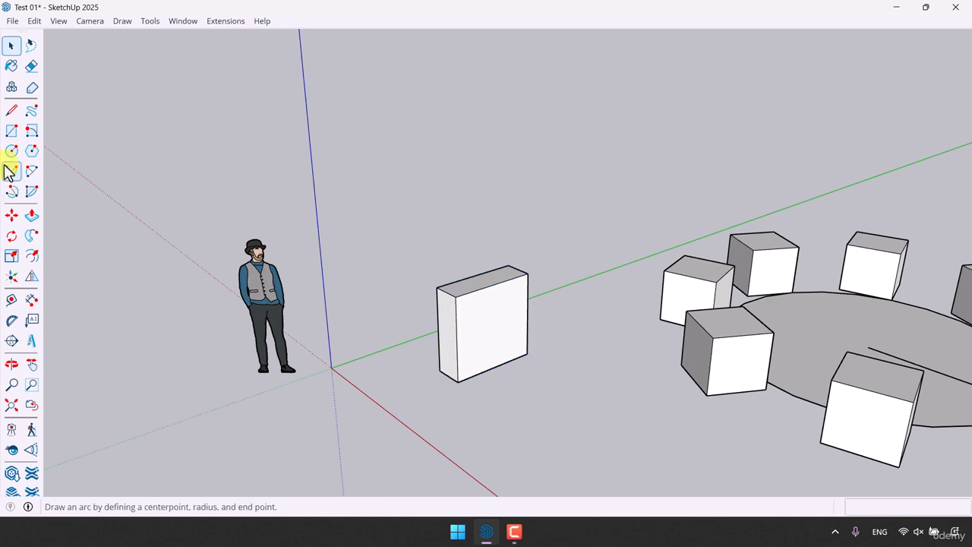
- Draw a ground rectangle about 2.48 by 3.49 m from the origin, extending beneath the block
left_click(12, 132)
left_click(332, 367)
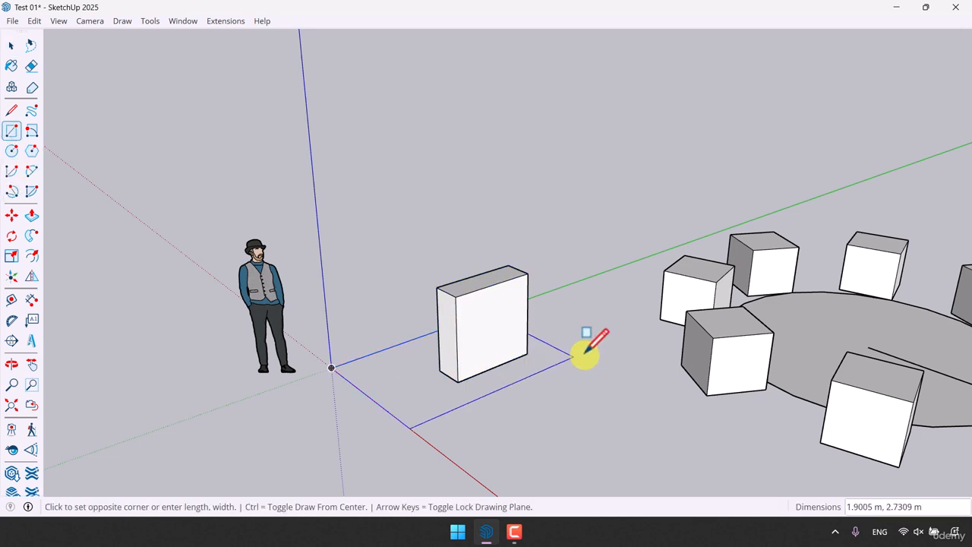
left_click(645, 352)
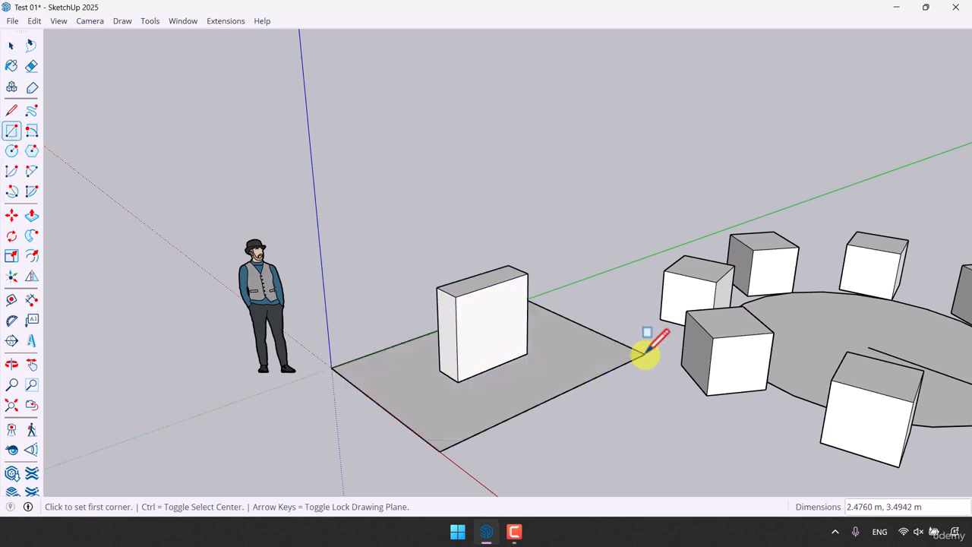
scroll(465, 395, "up", 1)
key("space")
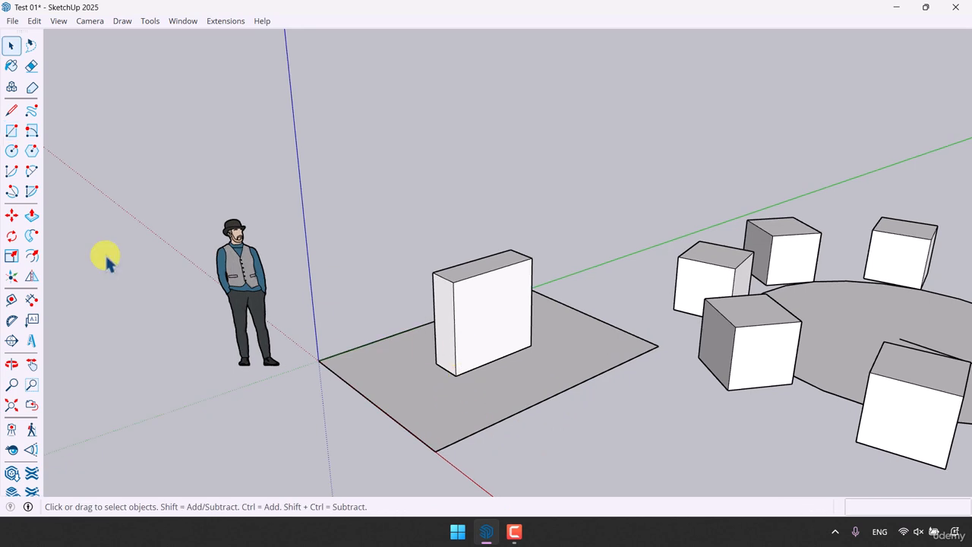
- Rotate the block about 39 degrees in the ground plane, pivoting on its front bottom corner
left_click(11, 235)
scroll(505, 435, "up", 3)
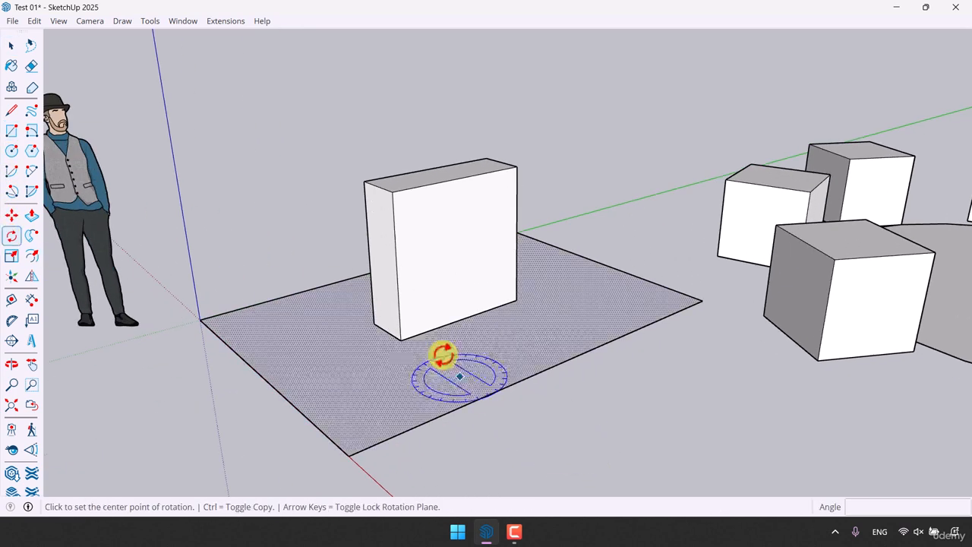
key("space")
left_click(403, 318)
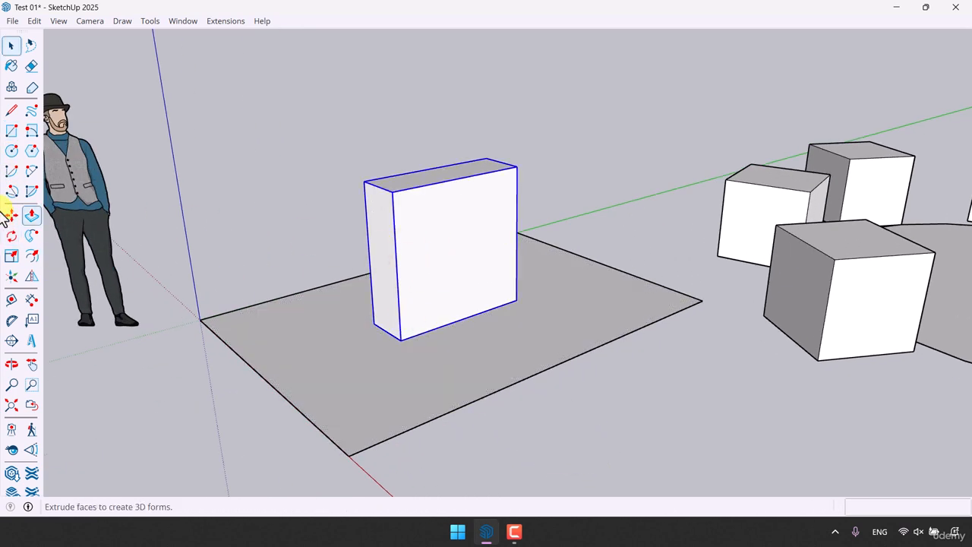
left_click(12, 236)
middle_click_drag(389, 331, 481, 385)
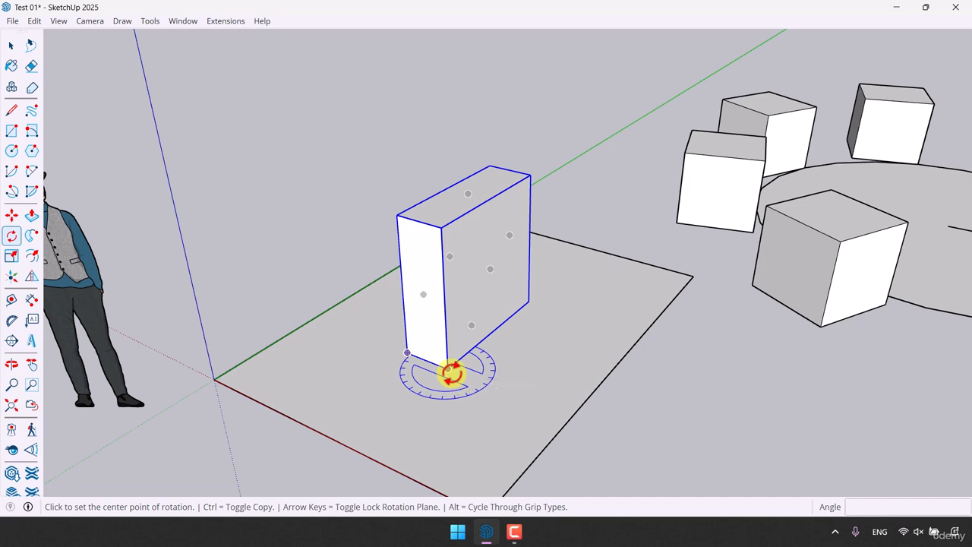
left_click(449, 370)
left_click(498, 336)
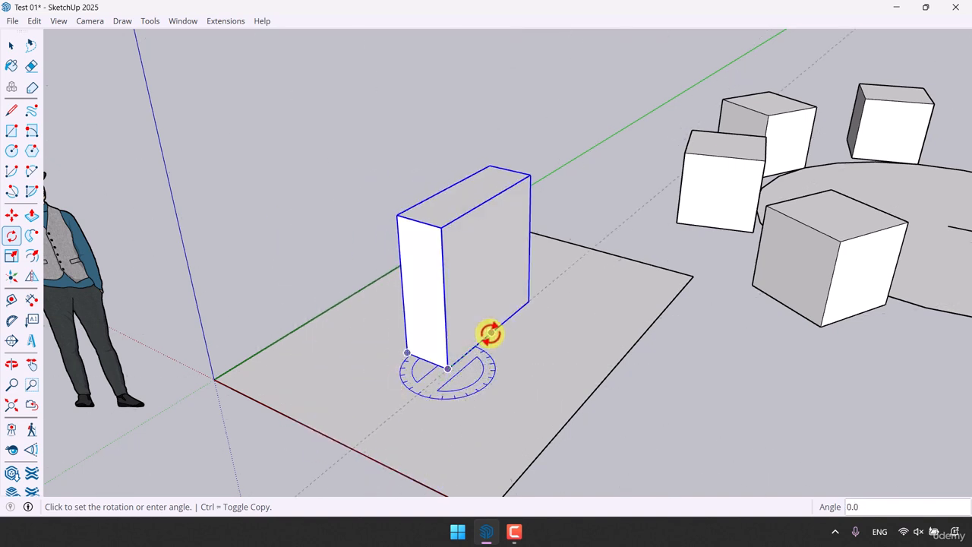
left_click(525, 354)
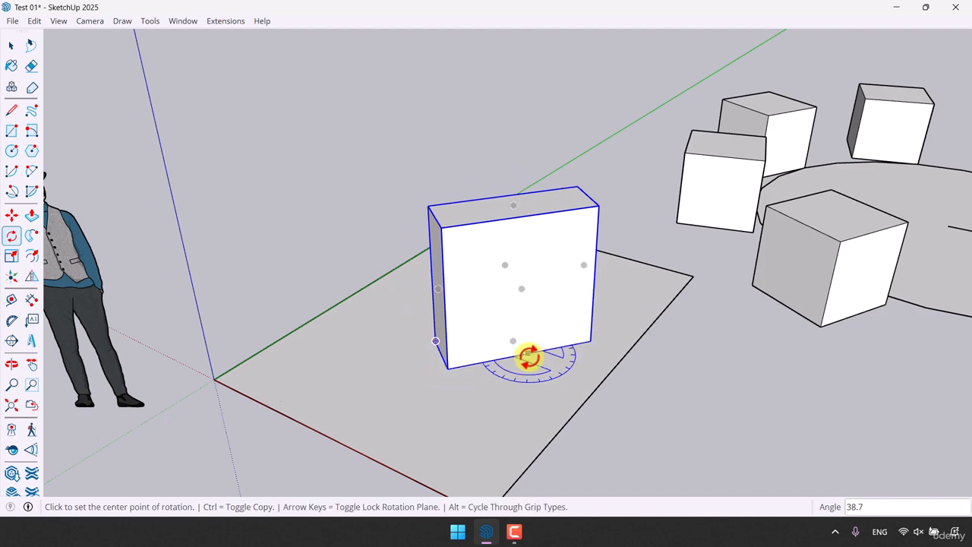
middle_click_drag(520, 462, 508, 380)
key("space")
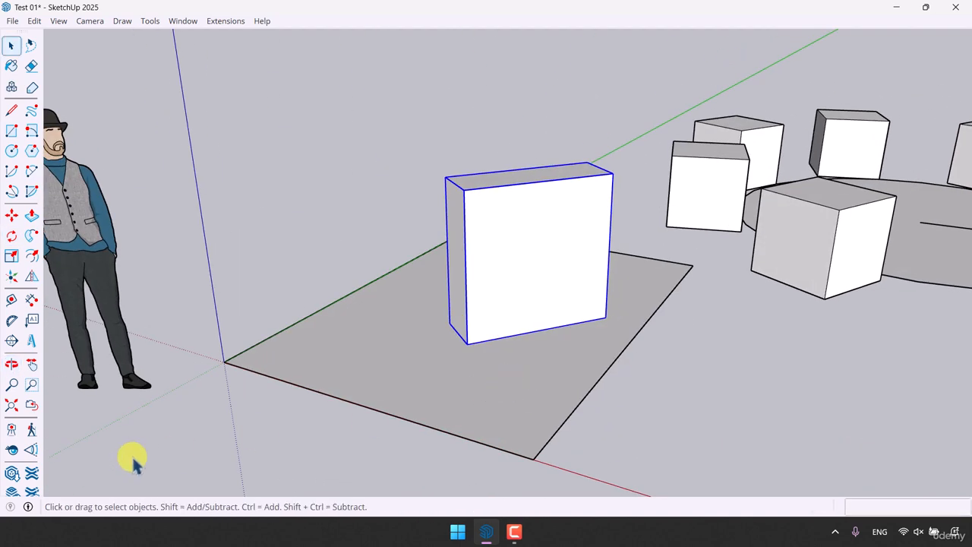
- Undo the block's last rotation
scroll(386, 299, "down", 5)
middle_click_drag(385, 300, 343, 380)
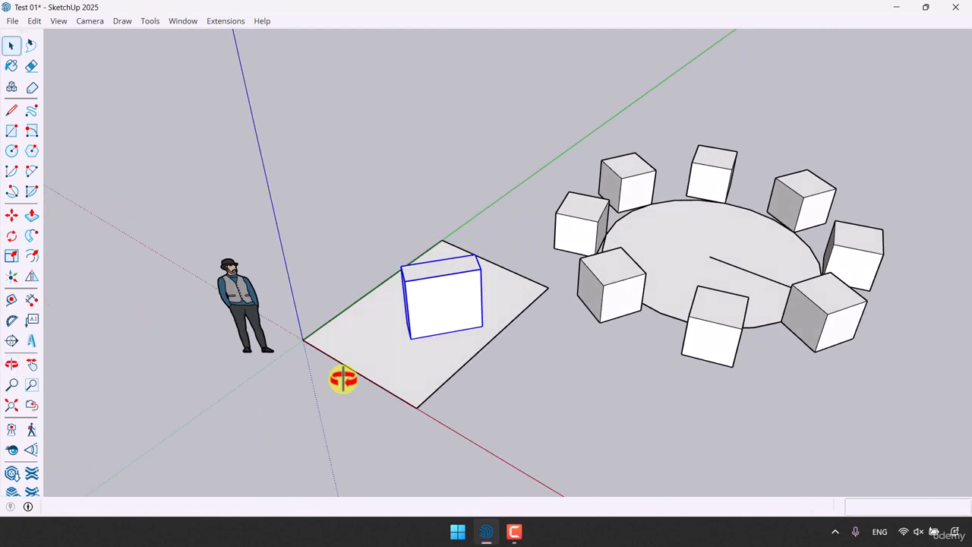
scroll(365, 371, "up", 3)
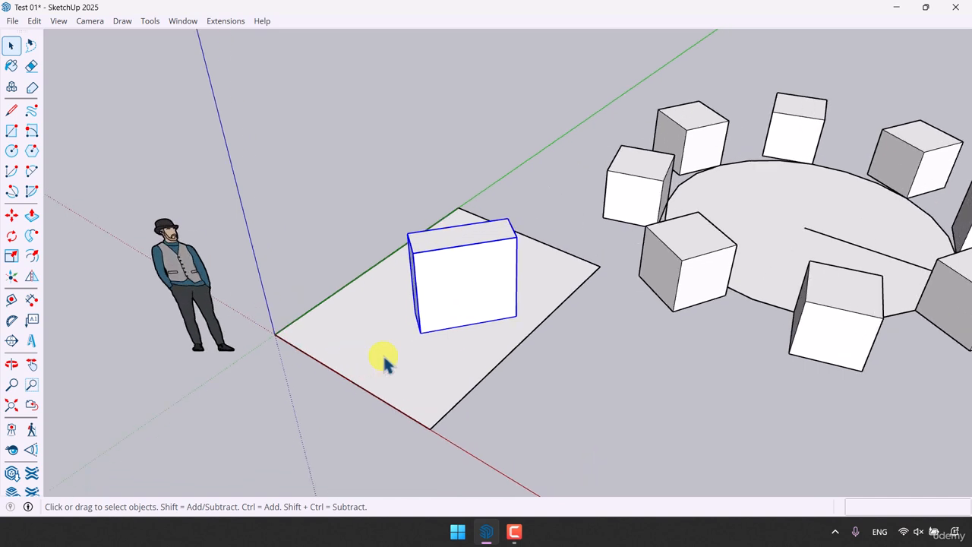
key("ctrl+z")
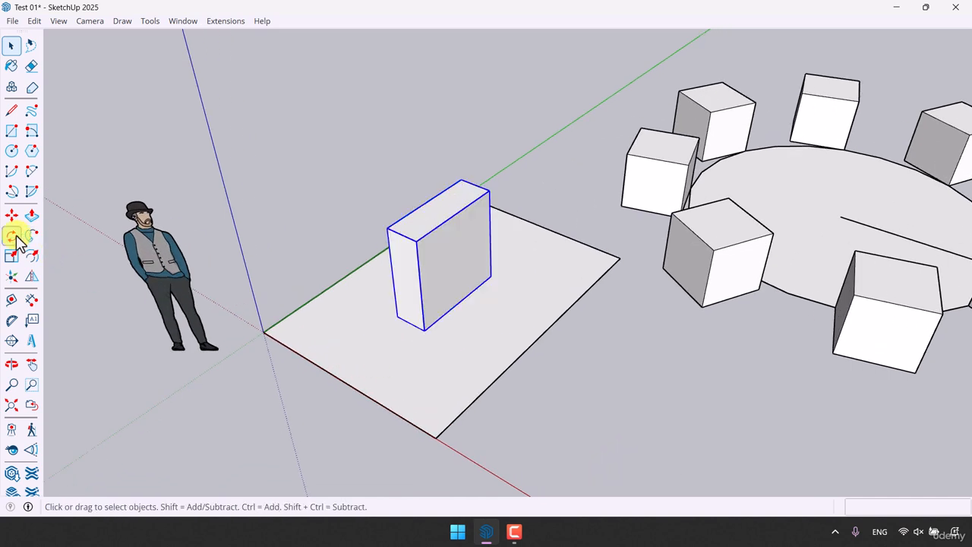
- Make a rotated copy of the block, turned about 67 degrees around a ground point just in front of its narrow end
left_click(12, 236)
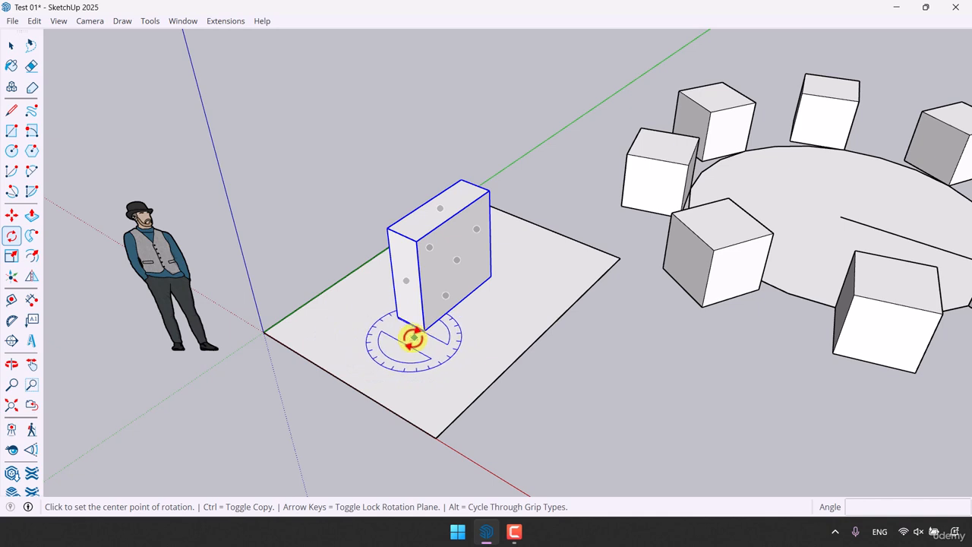
scroll(413, 341, "up", 2)
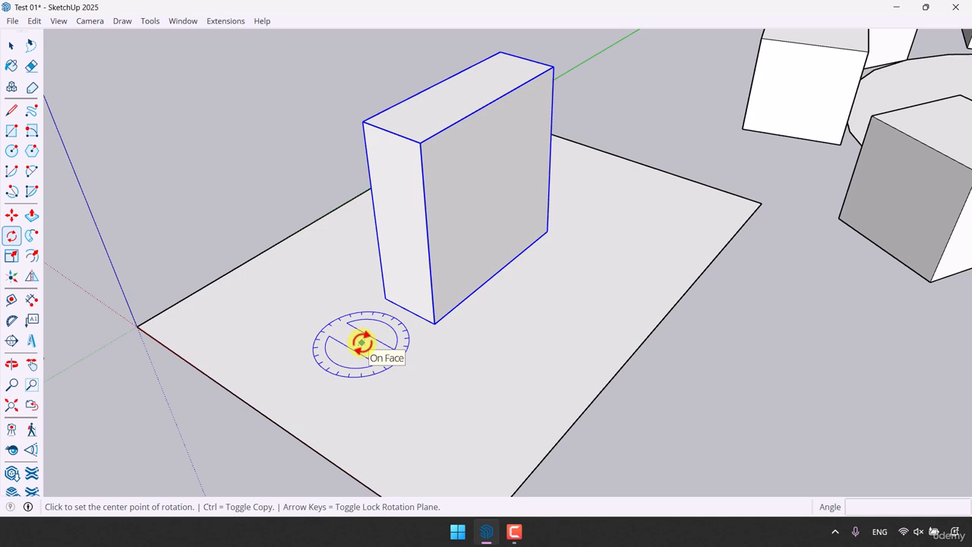
middle_click_drag(361, 342, 508, 360)
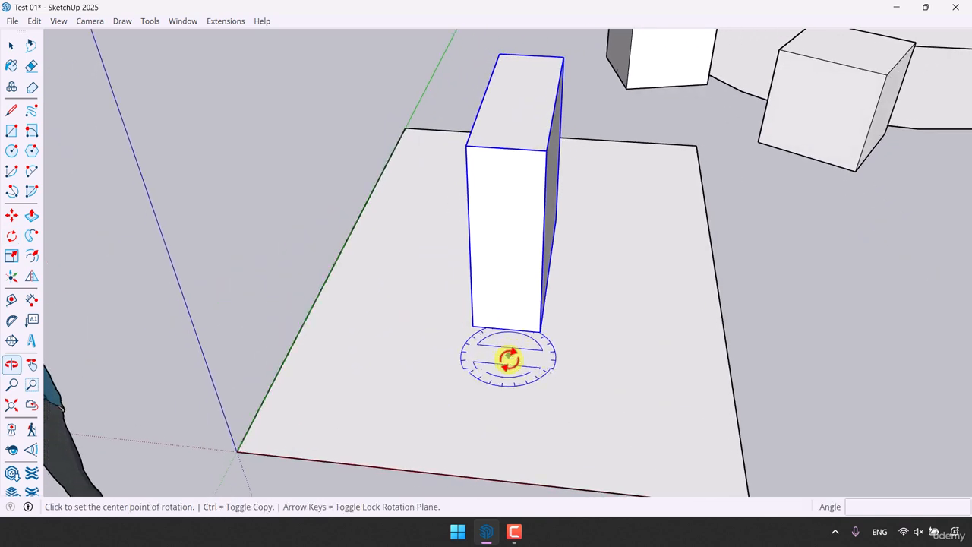
left_click(495, 377)
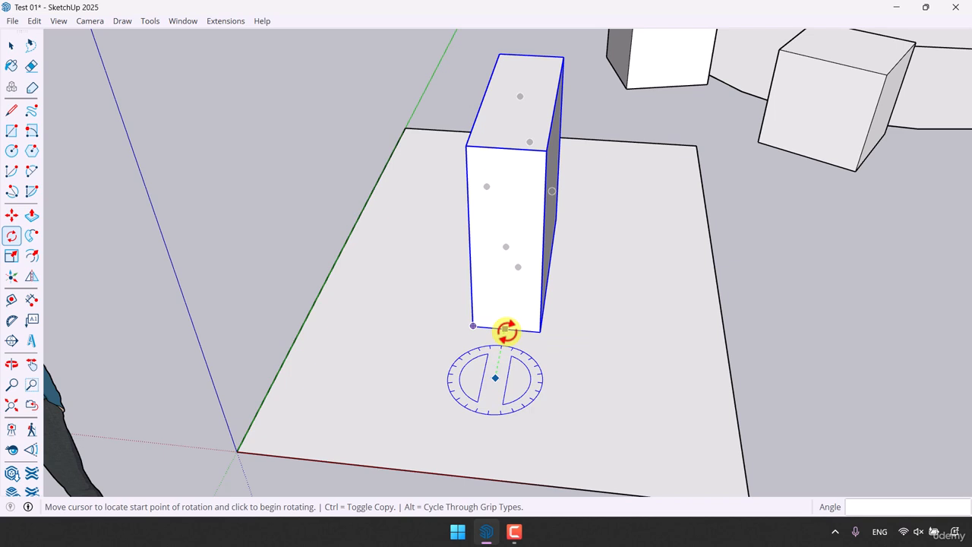
left_click(506, 330)
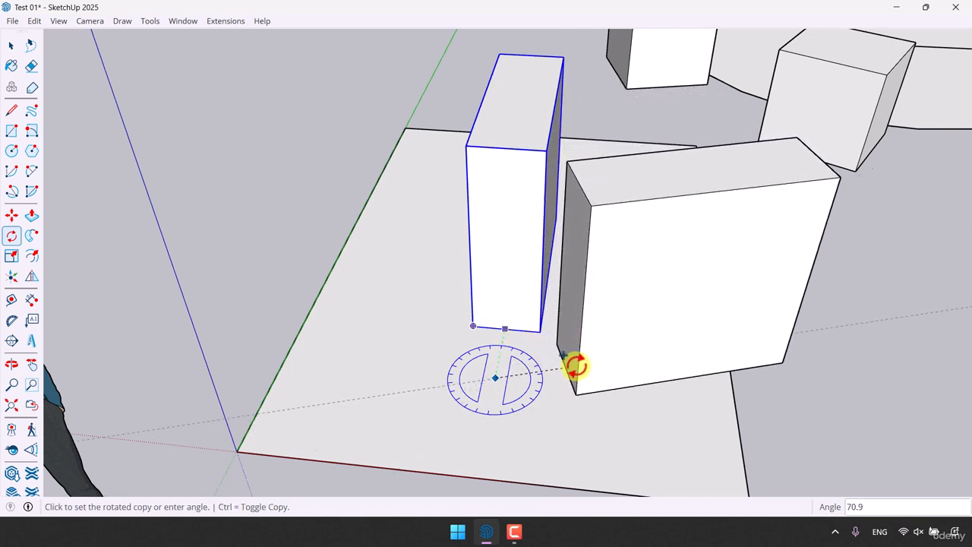
left_click(577, 364)
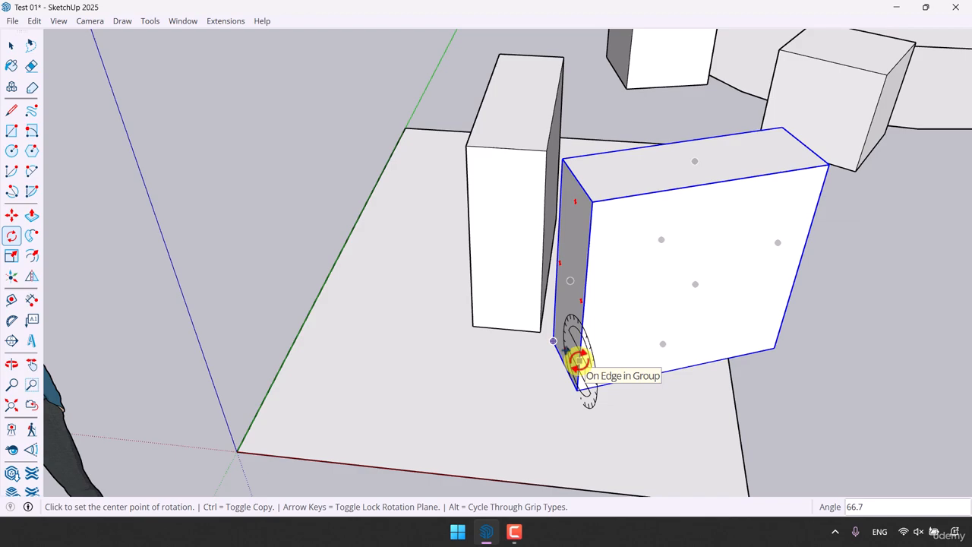
- Array the rotated copy around the same centre, trying 5x and settling on four copies
type("5x")
key("Return")
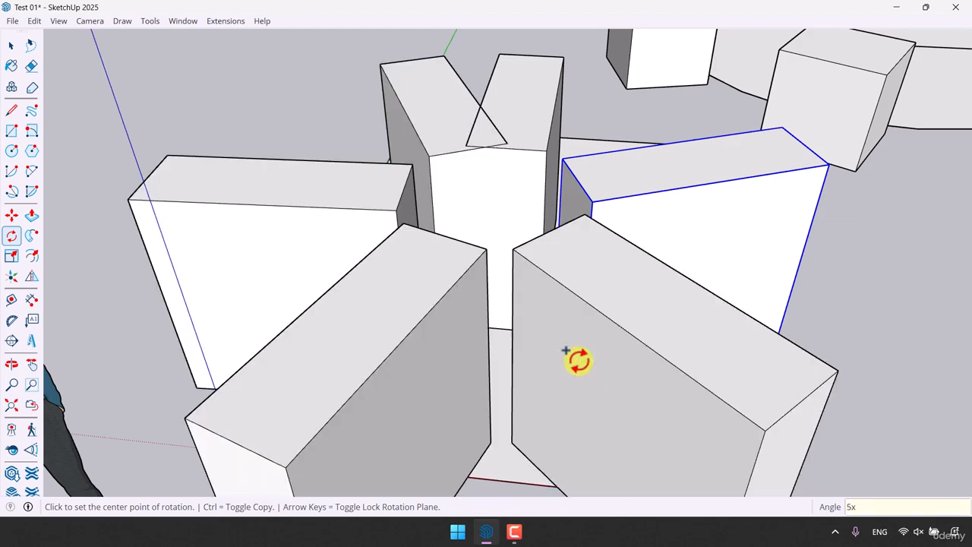
key("Return")
key("space")
scroll(438, 295, "down", 4)
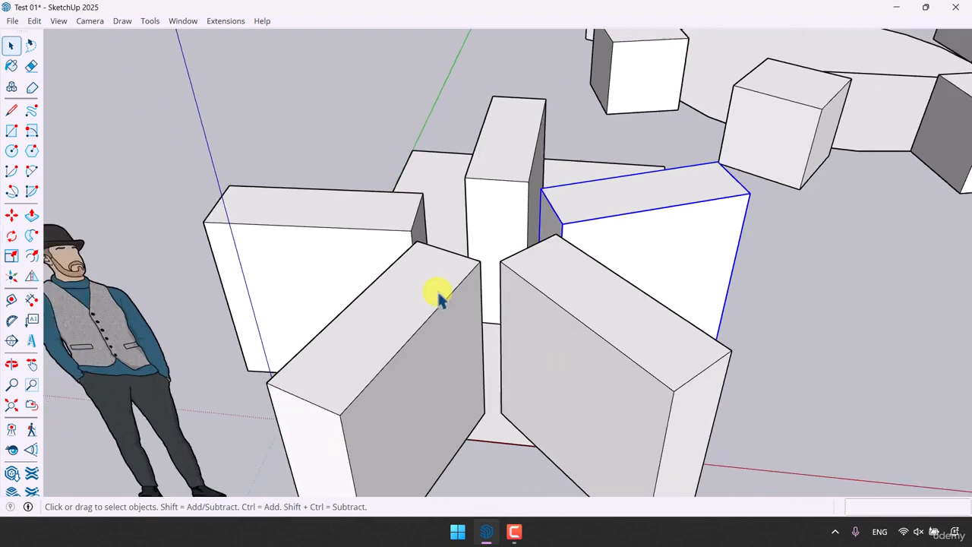
middle_click_drag(439, 296, 252, 383)
scroll(283, 356, "down", 4)
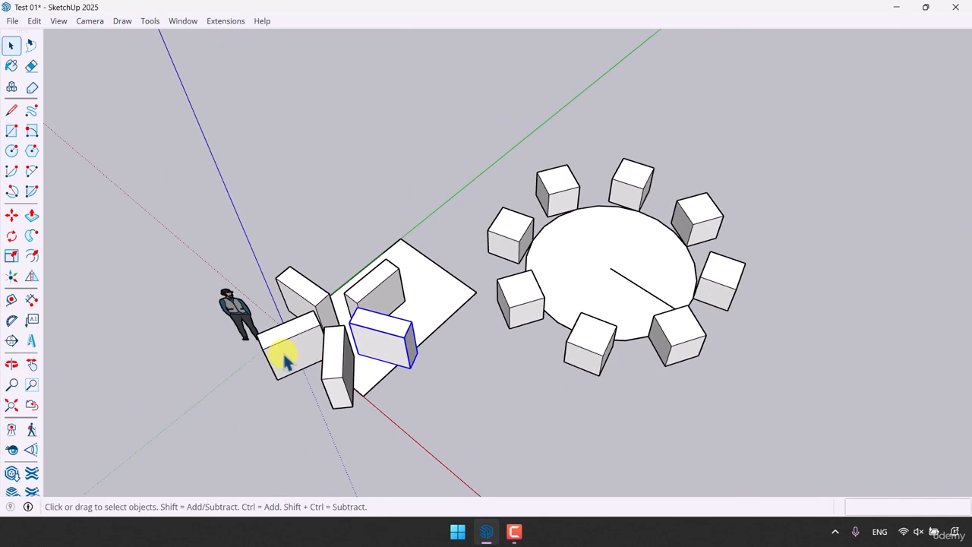
scroll(292, 401, "up", 1)
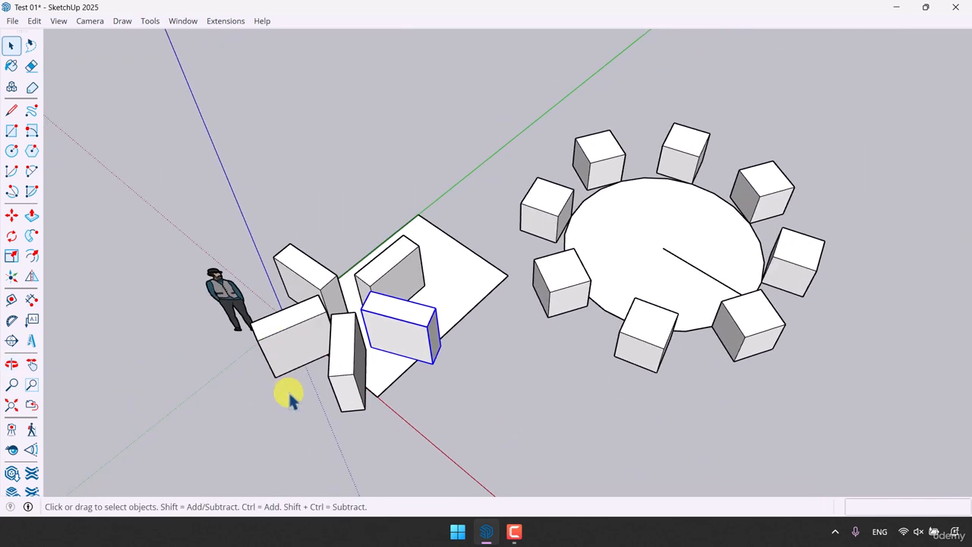
scroll(290, 396, "up", 2)
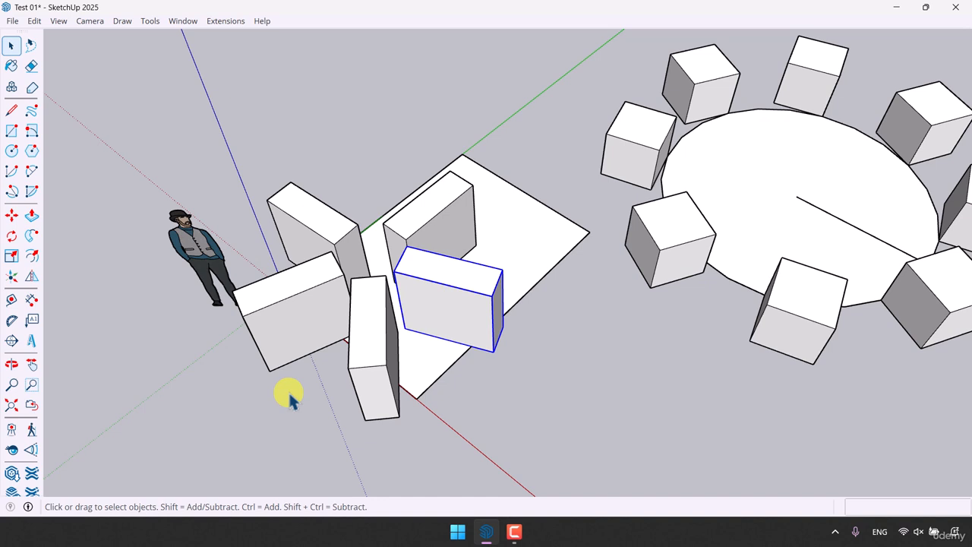
scroll(395, 285, "down", 2)
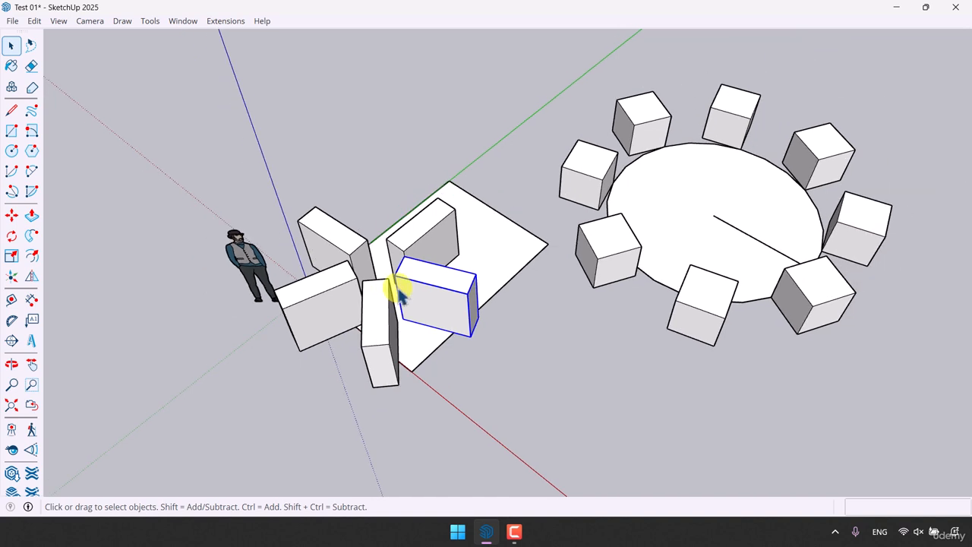
- Select all five radially arranged blocks and copy them 1.8 m straight up along the blue axis
left_click(385, 304, "ctrl")
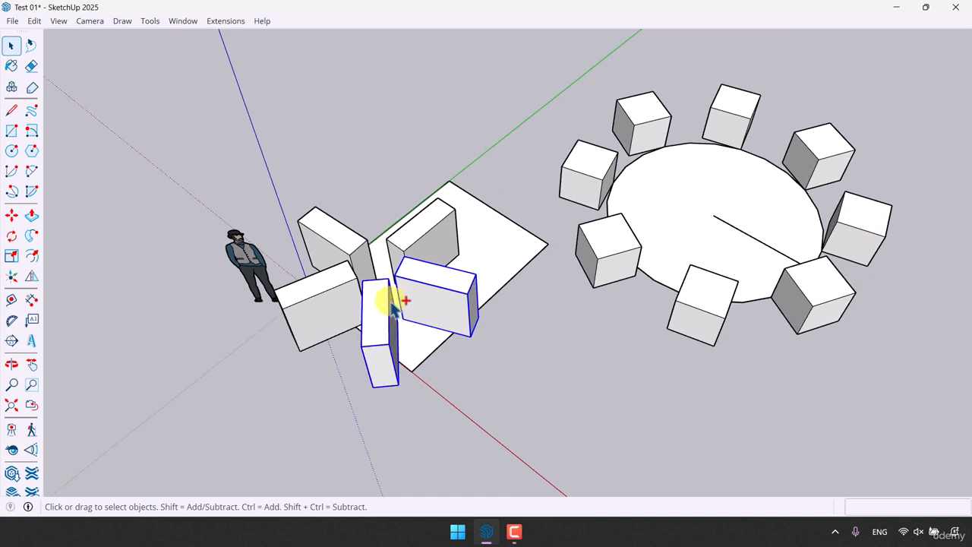
left_click(344, 287, "ctrl")
left_click(347, 238, "ctrl")
left_click(411, 243, "ctrl")
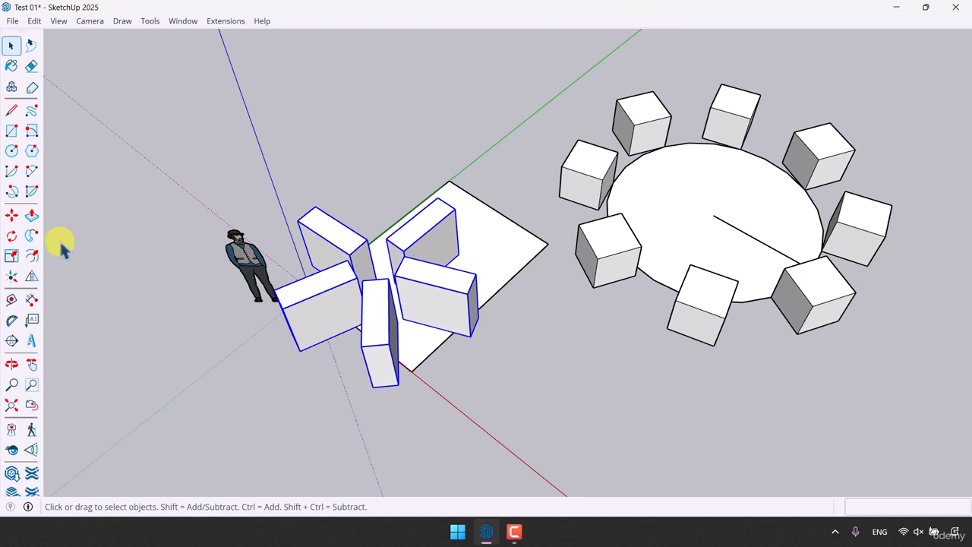
left_click(11, 215)
middle_click_drag(537, 413, 577, 269)
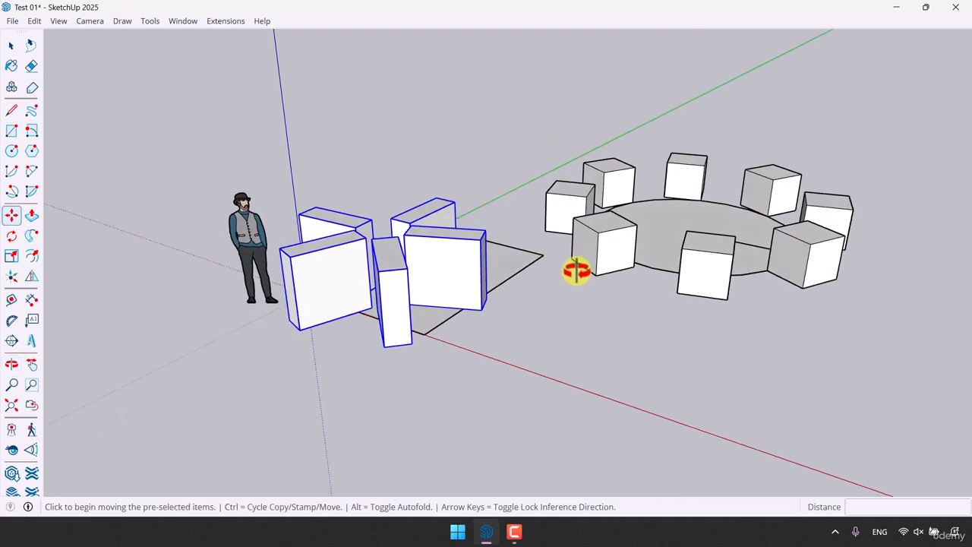
scroll(408, 284, "up", 3)
key("ctrl")
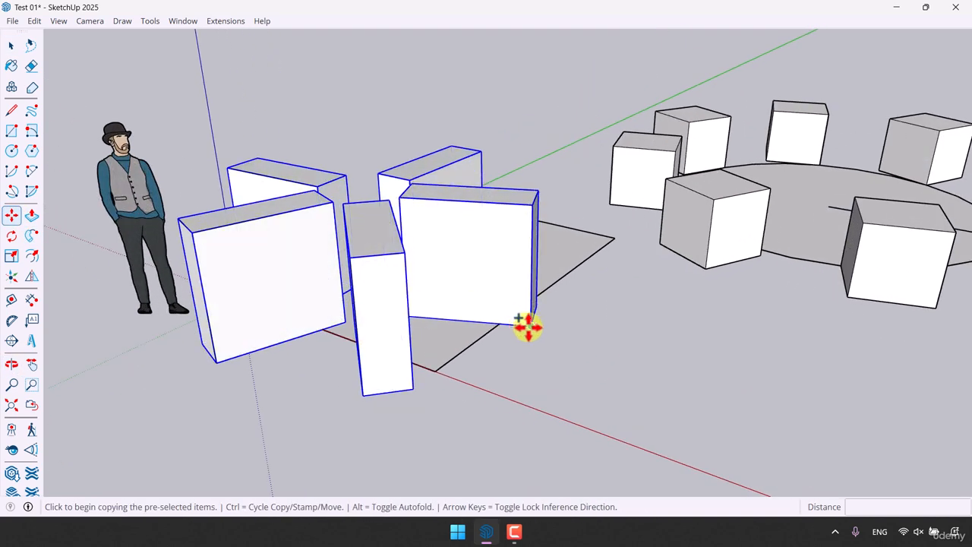
left_click(531, 325)
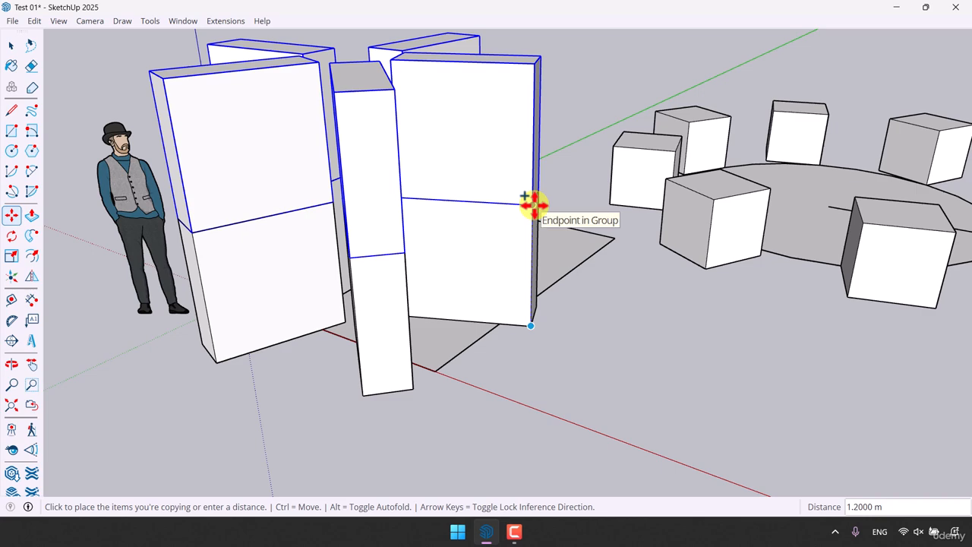
type("1.")
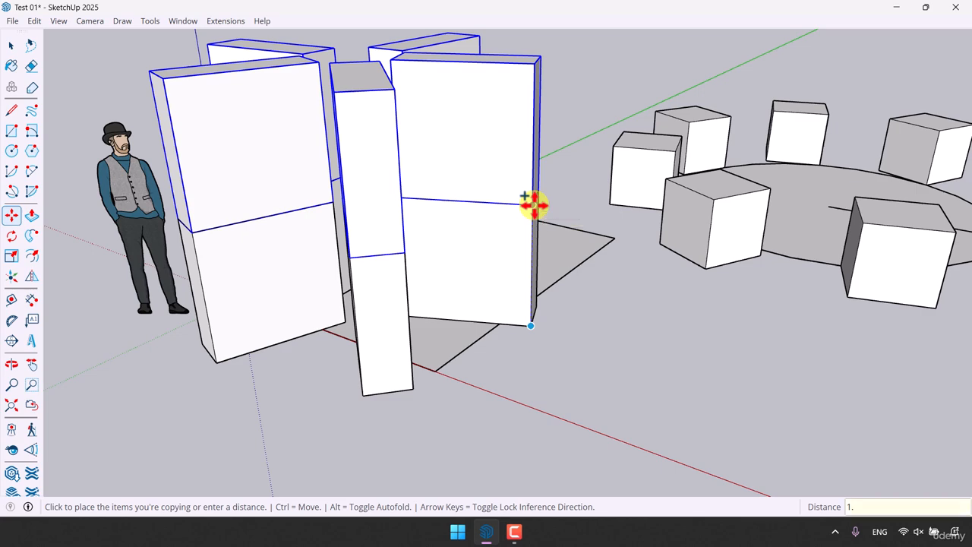
type("8")
key("Return")
- Repeat the vertical copy with 3x to stack further levels of the block ring, and leave the Move tool
scroll(502, 315, "down", 5)
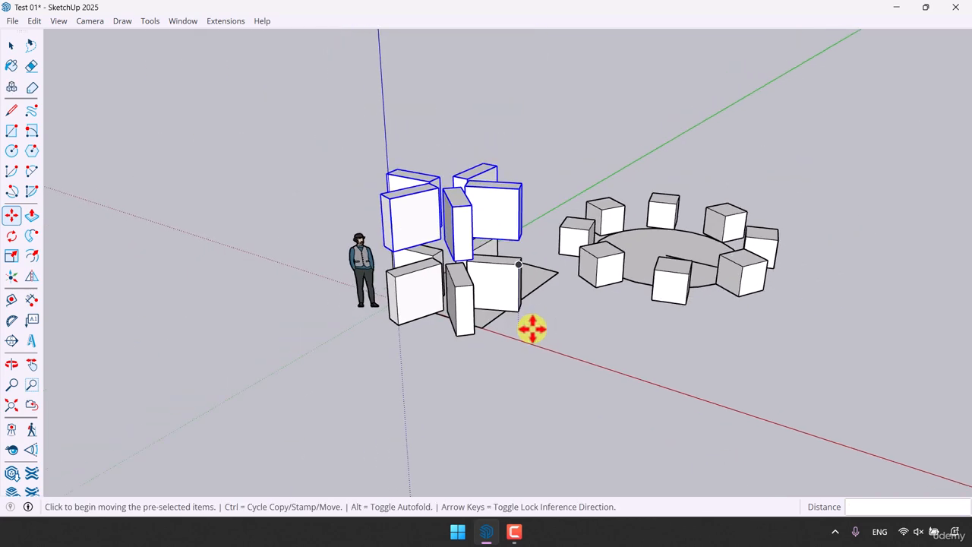
middle_click_drag(532, 328, 577, 317)
type("3x")
key("Return")
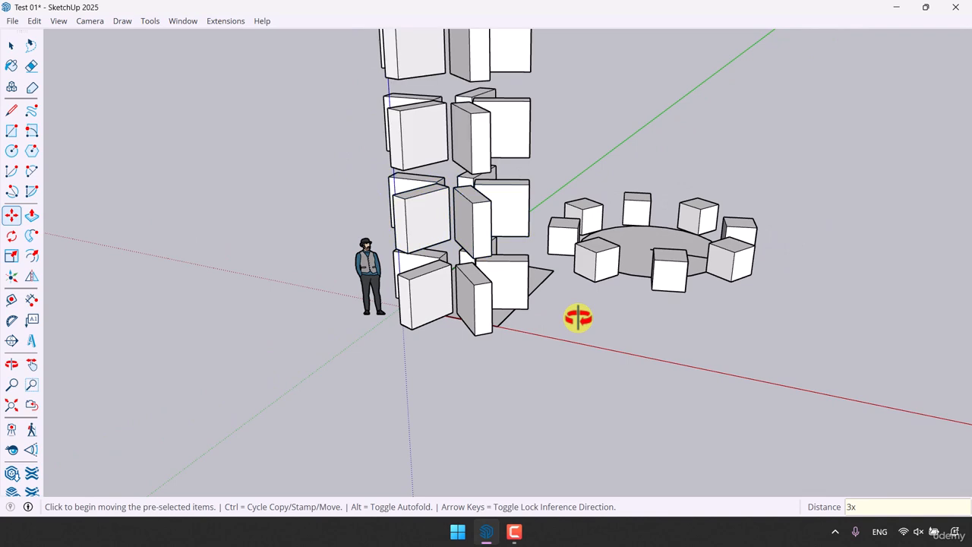
scroll(534, 354, "down", 3)
middle_click_drag(527, 349, 535, 313)
scroll(540, 328, "up", 2)
key("space")
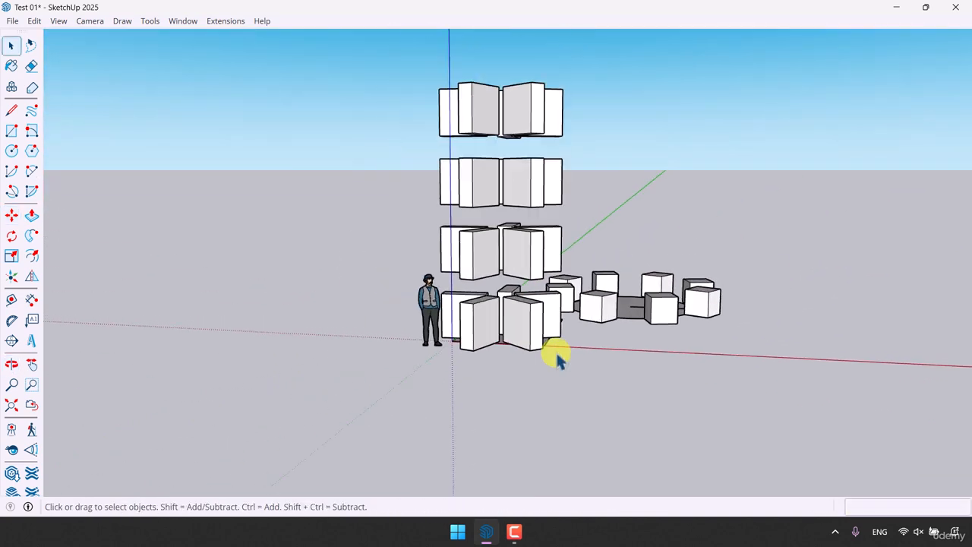
middle_click_drag(557, 361, 561, 429)
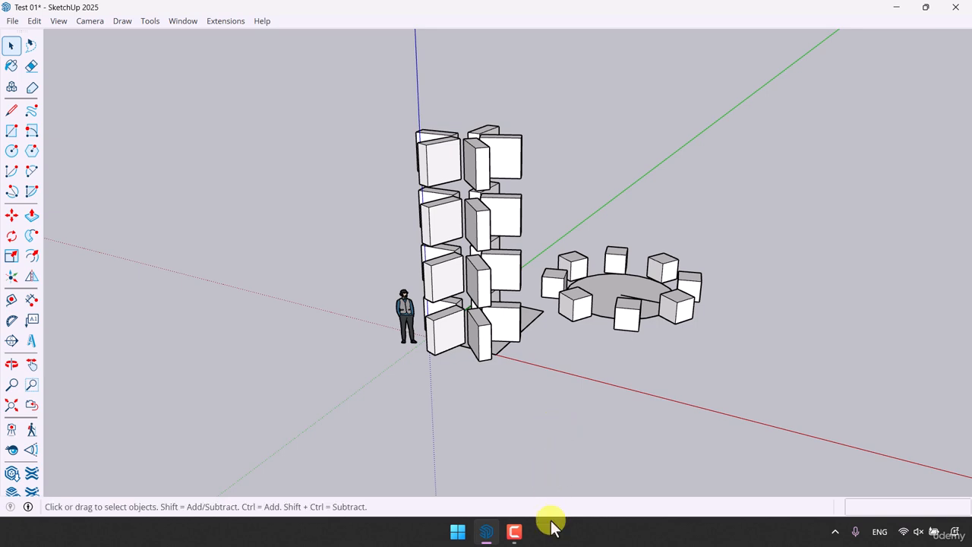
left_click(514, 532)
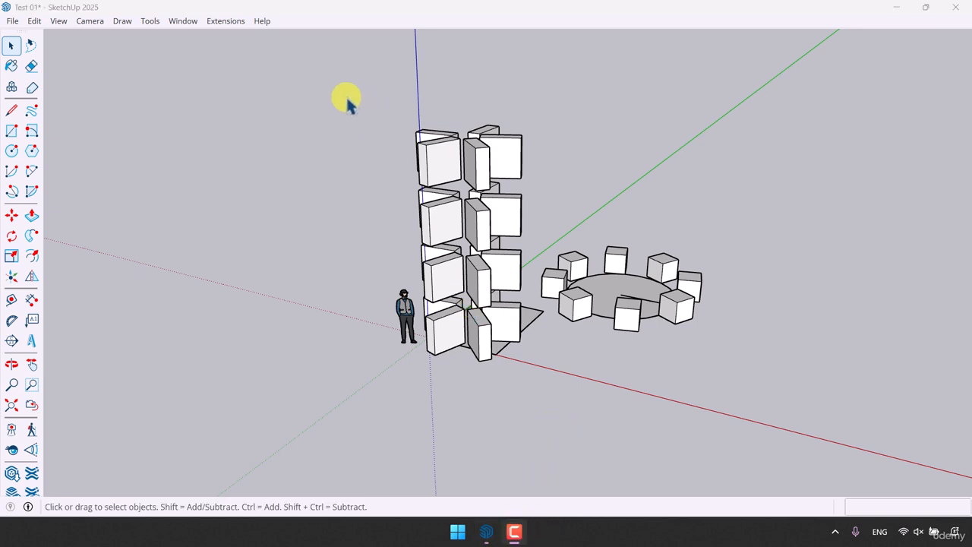